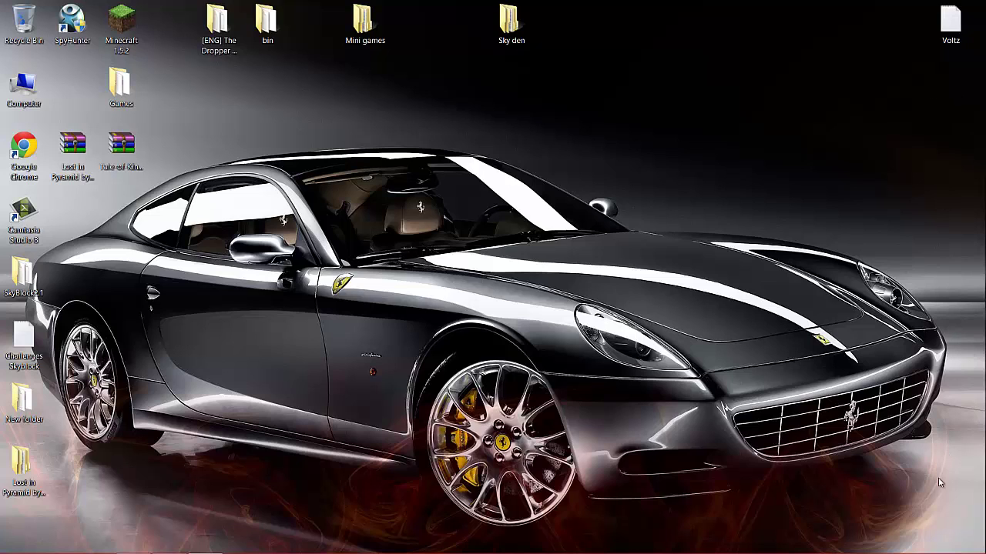
# Open minecraft.net in Chrome, view the store and login pages, then go back to the home page
pyautogui.moveTo(539, 552)
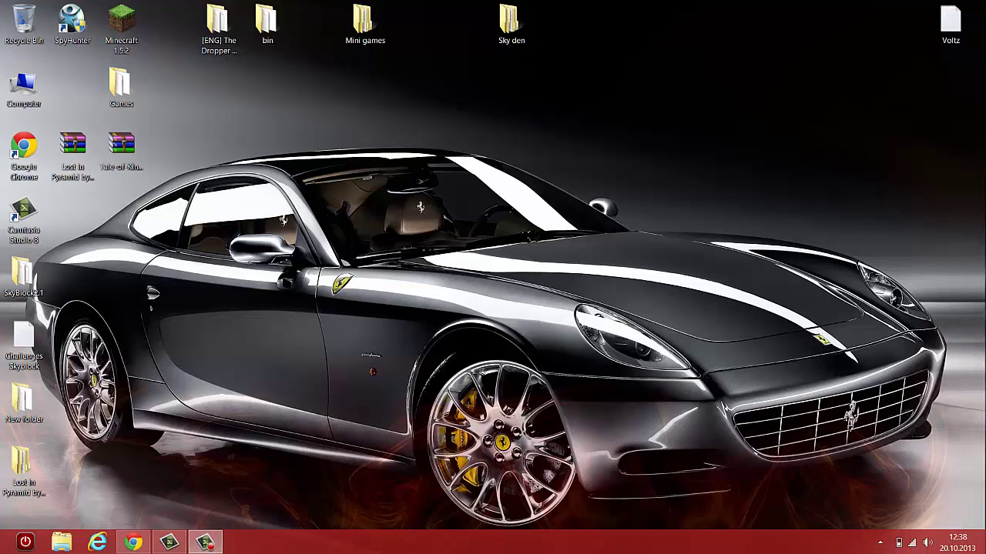
pyautogui.click(137, 539)
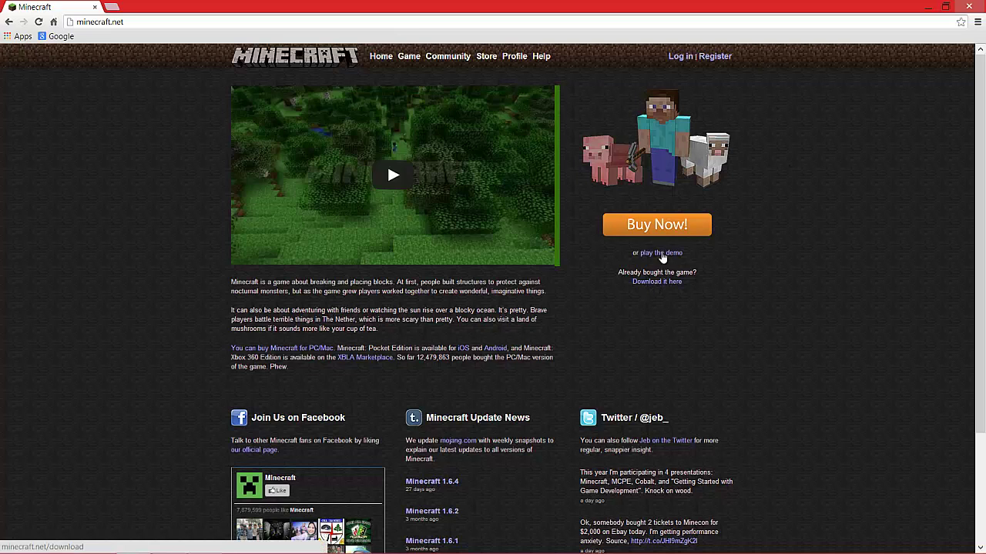
pyautogui.click(660, 225)
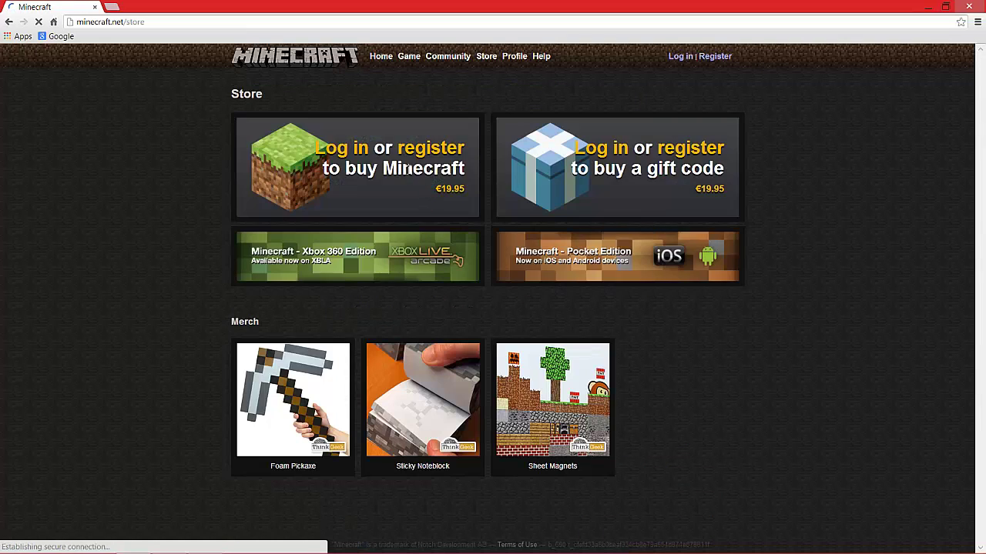
pyautogui.click(339, 153)
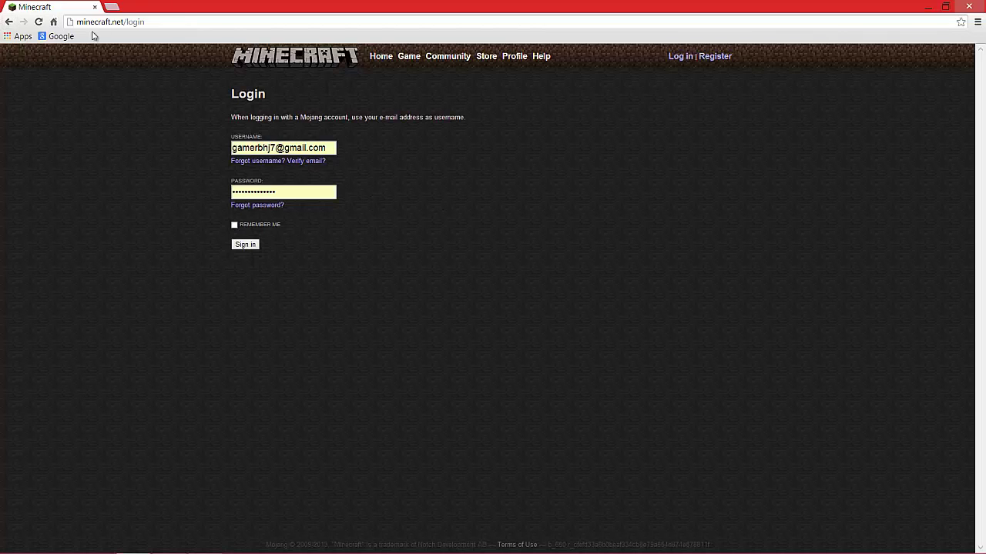
pyautogui.click(8, 21)
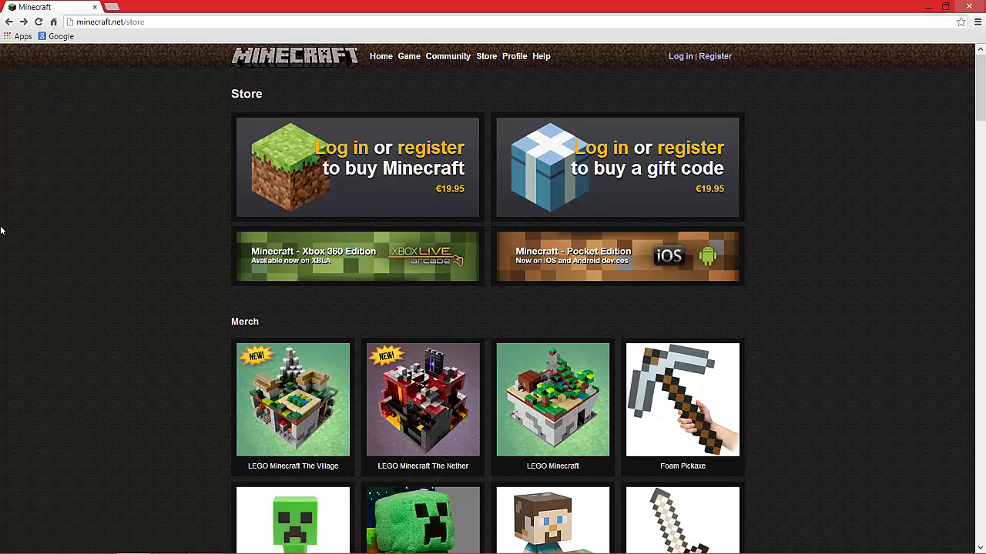
pyautogui.click(9, 22)
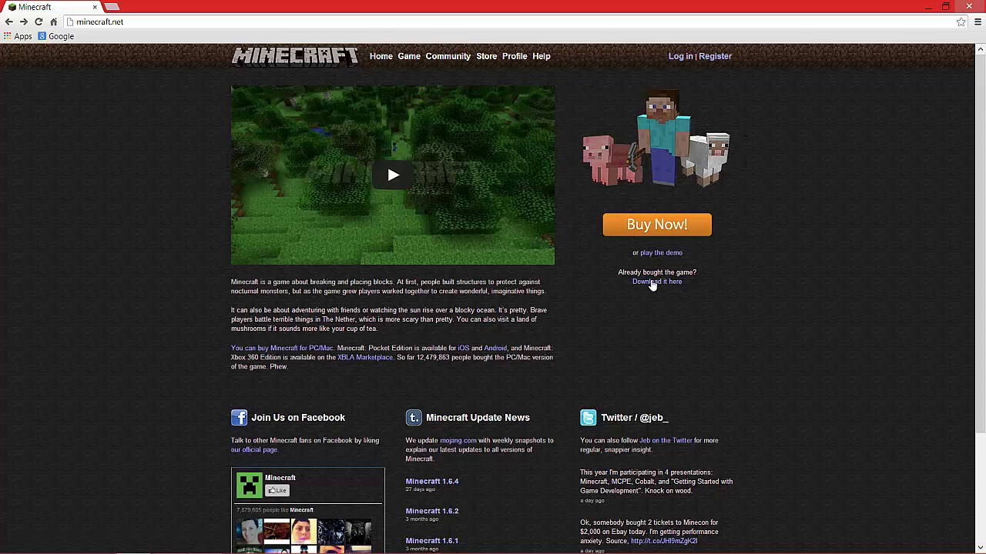
# Download Minecraft.exe from the old download options, then minimize Chrome to the desktop
pyautogui.click(651, 282)
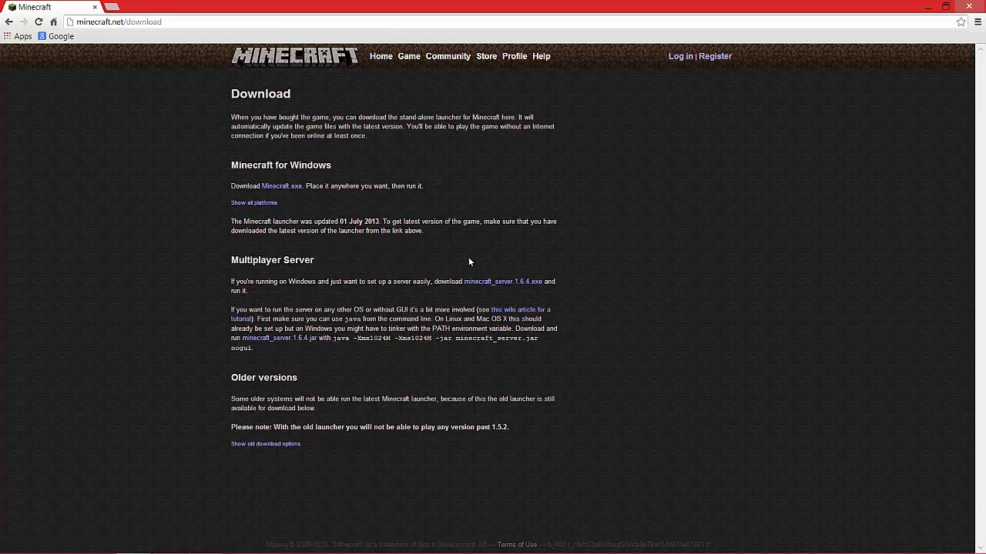
pyautogui.click(286, 445)
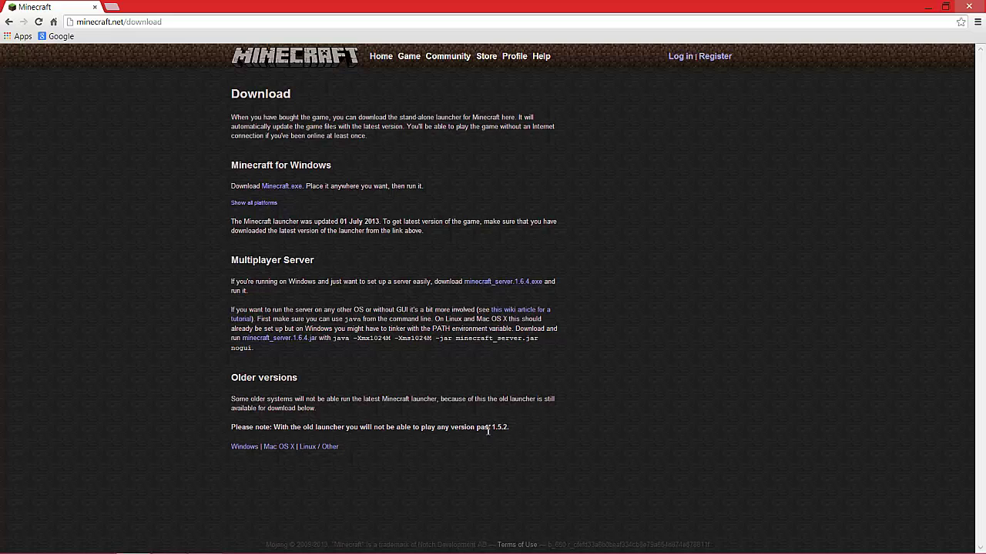
pyautogui.click(291, 187)
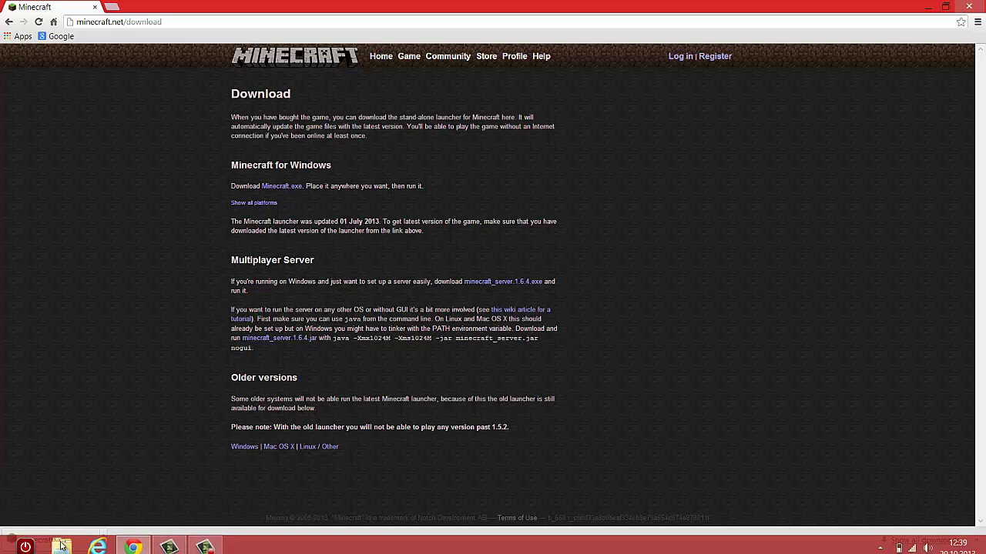
pyautogui.click(923, 14)
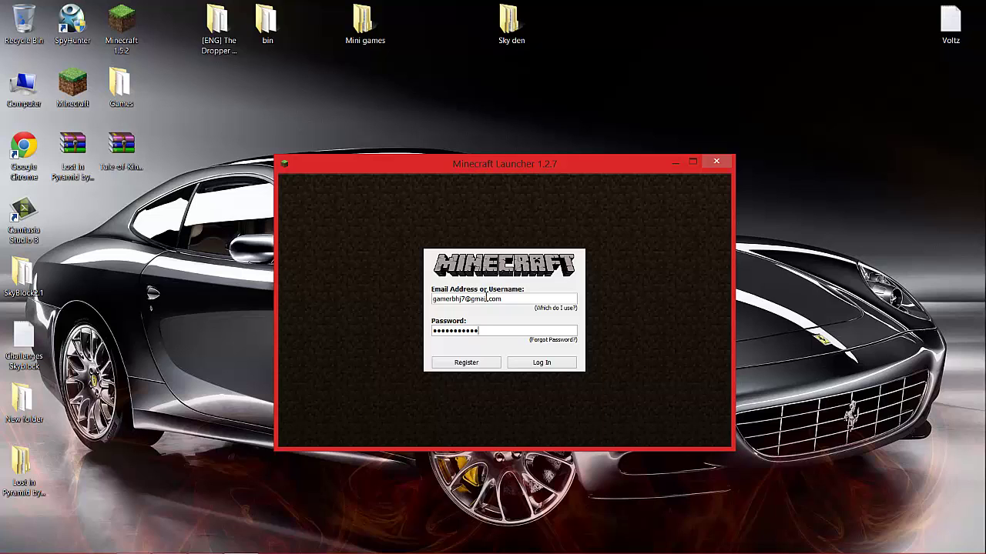
# Clear and retype the account password in the launcher, then submit the login
pyautogui.write('1')
pyautogui.press('BackSpace')
pyautogui.press('BackSpace')
pyautogui.press('BackSpace')
pyautogui.write('11')
pyautogui.click(543, 362)
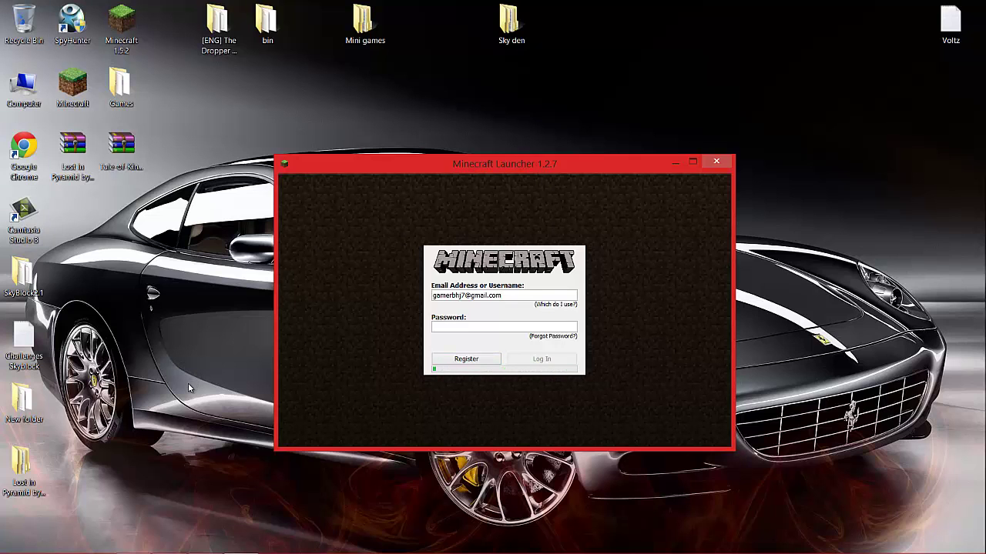
pyautogui.press('super+r')
pyautogui.click(99, 528)
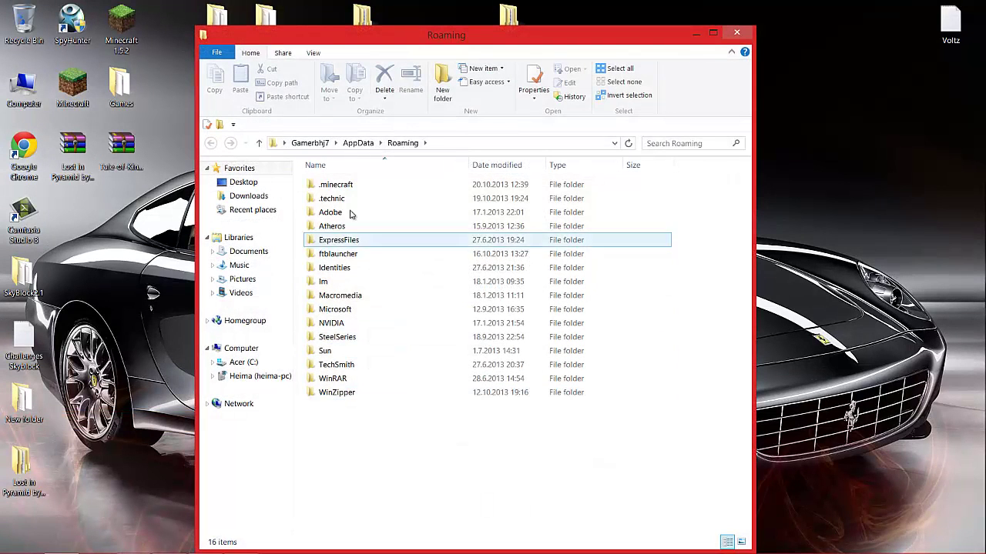
pyautogui.doubleClick(332, 184)
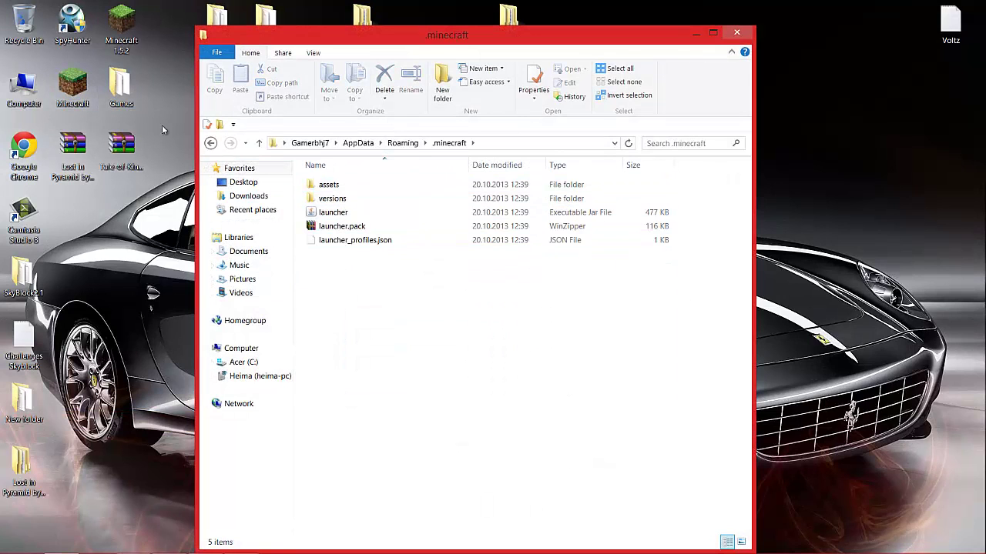
pyautogui.click(211, 143)
pyautogui.click(230, 143)
pyautogui.click(211, 143)
pyautogui.click(231, 143)
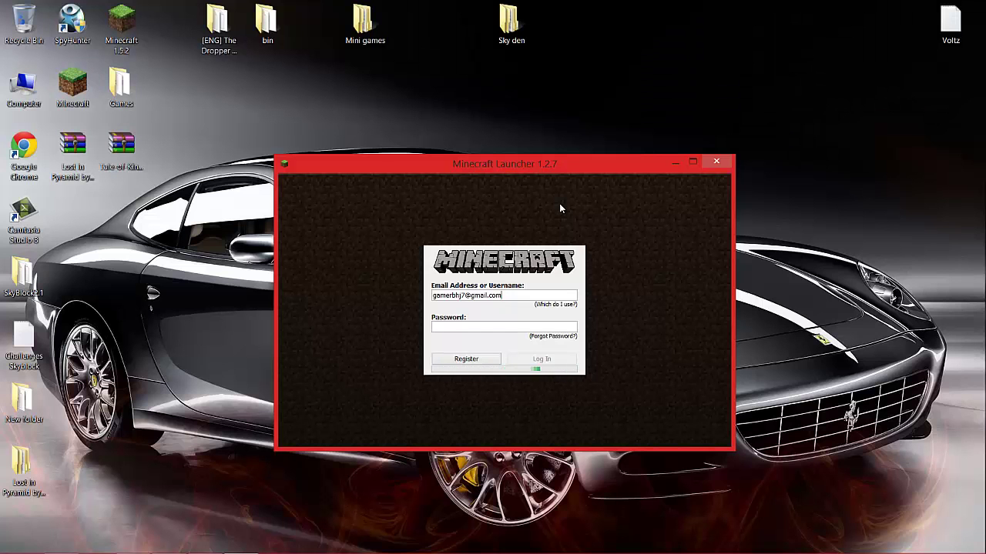
# Download the old Windows launcher again, show all platforms, and run Minecraft (1).exe
pyautogui.click(219, 207)
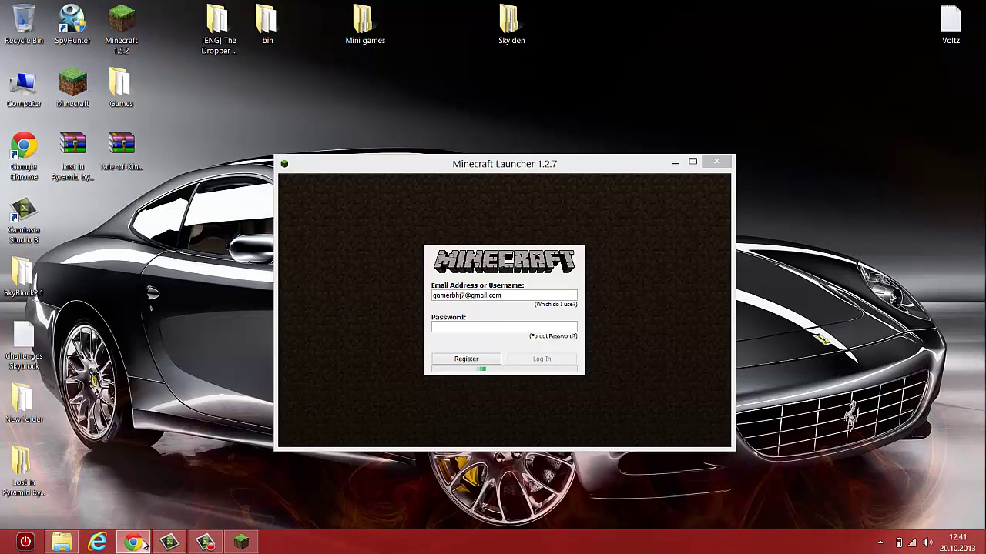
pyautogui.click(133, 542)
pyautogui.click(243, 448)
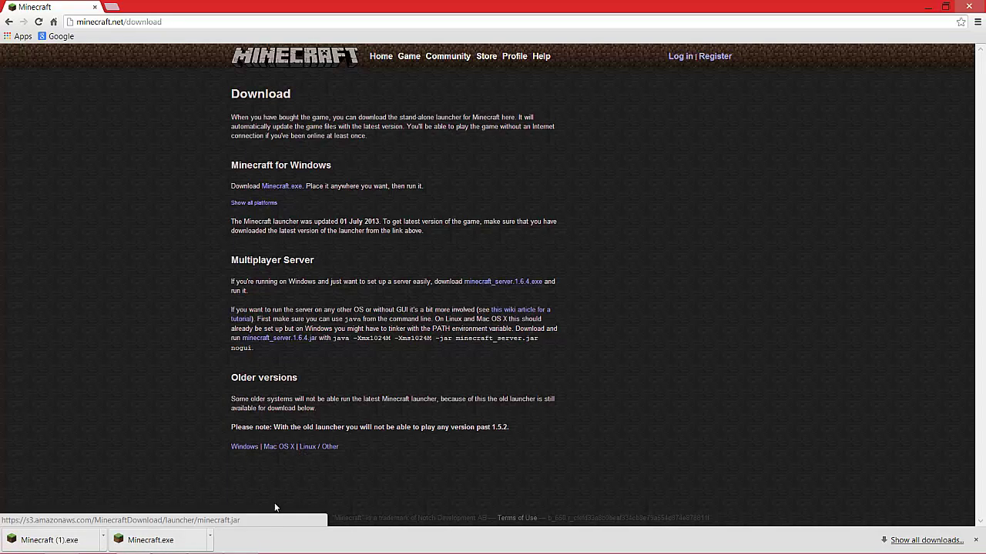
pyautogui.click(238, 203)
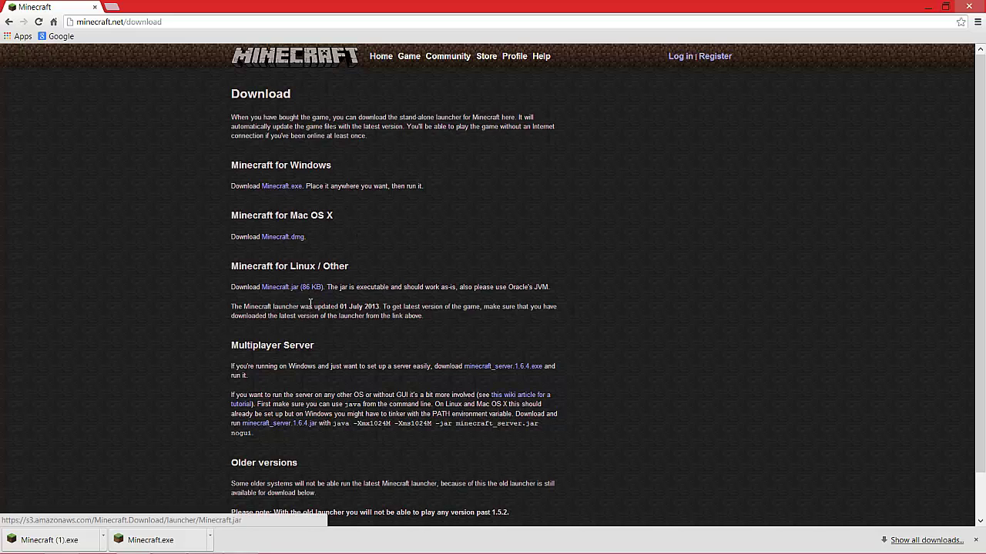
pyautogui.click(46, 540)
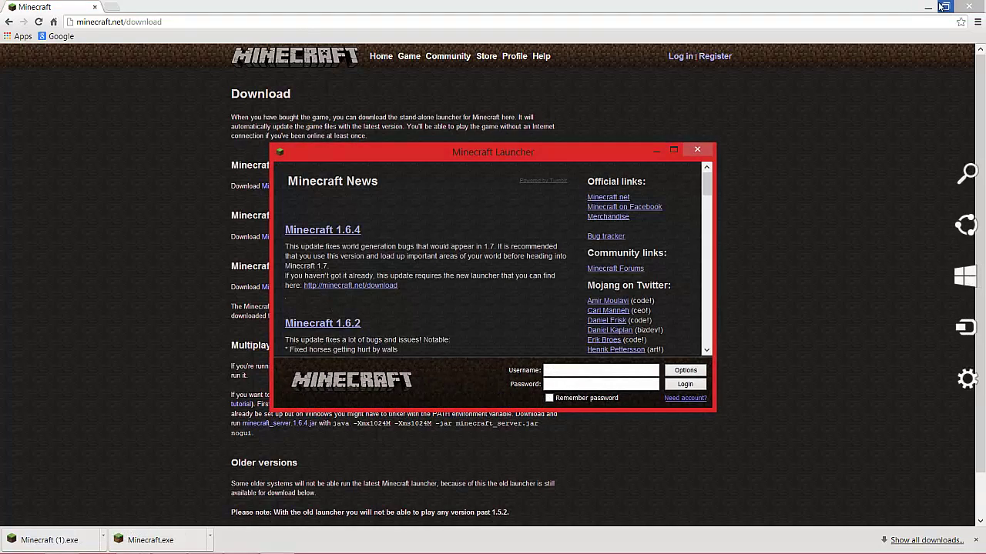
# Close Chrome and the Launcher 1.2.7 window, then log in through the news launcher
pyautogui.click(971, 6)
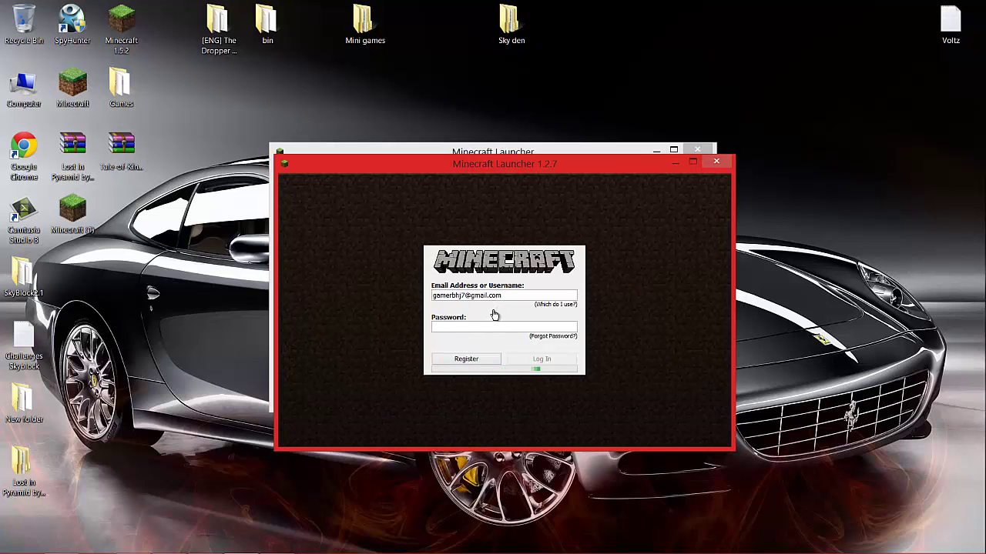
pyautogui.moveTo(525, 166)
pyautogui.mouseDown()
pyautogui.moveTo(642, 291)
pyautogui.moveTo(551, 302)
pyautogui.mouseUp()
pyautogui.moveTo(471, 279)
pyautogui.mouseDown()
pyautogui.moveTo(508, 131)
pyautogui.moveTo(521, 310)
pyautogui.moveTo(517, 147)
pyautogui.mouseUp()
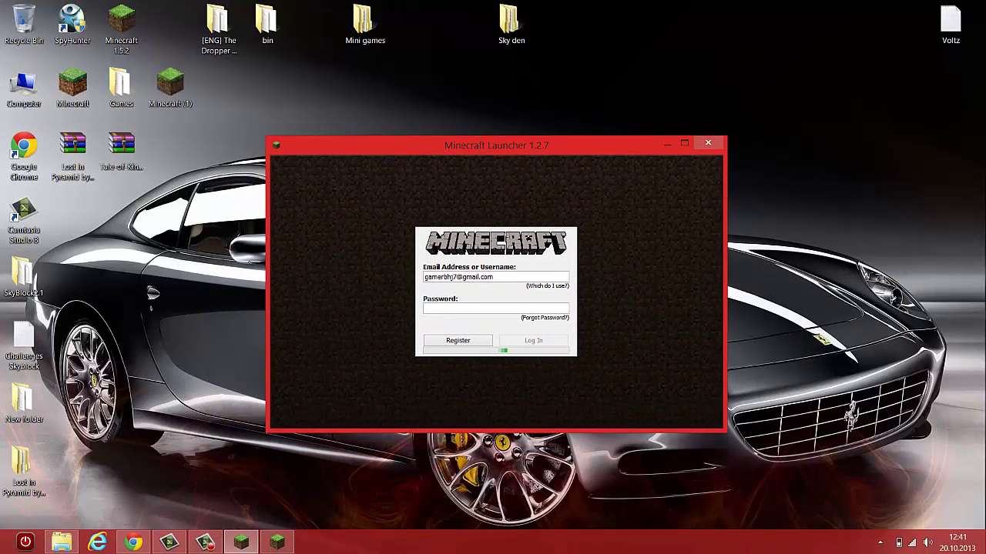
pyautogui.click(707, 146)
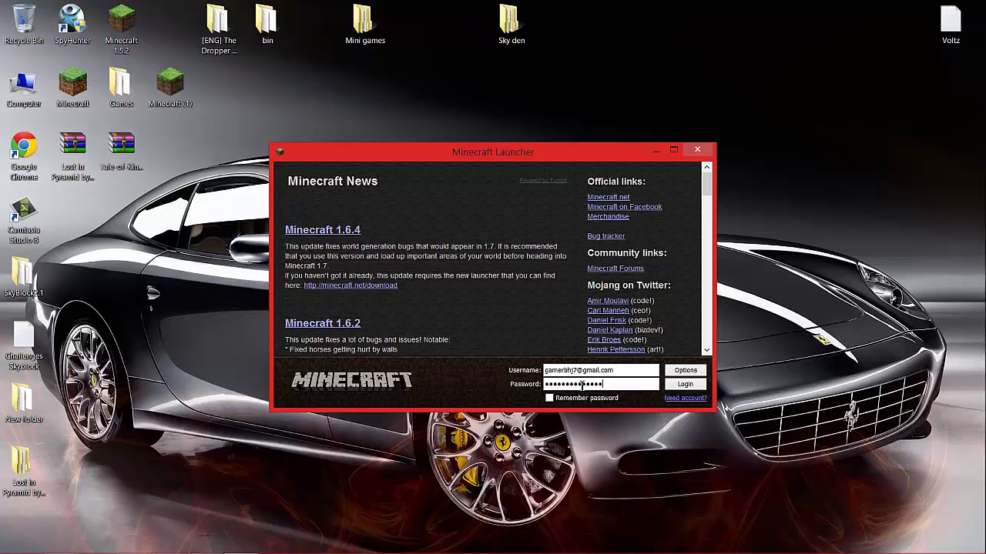
pyautogui.click(688, 384)
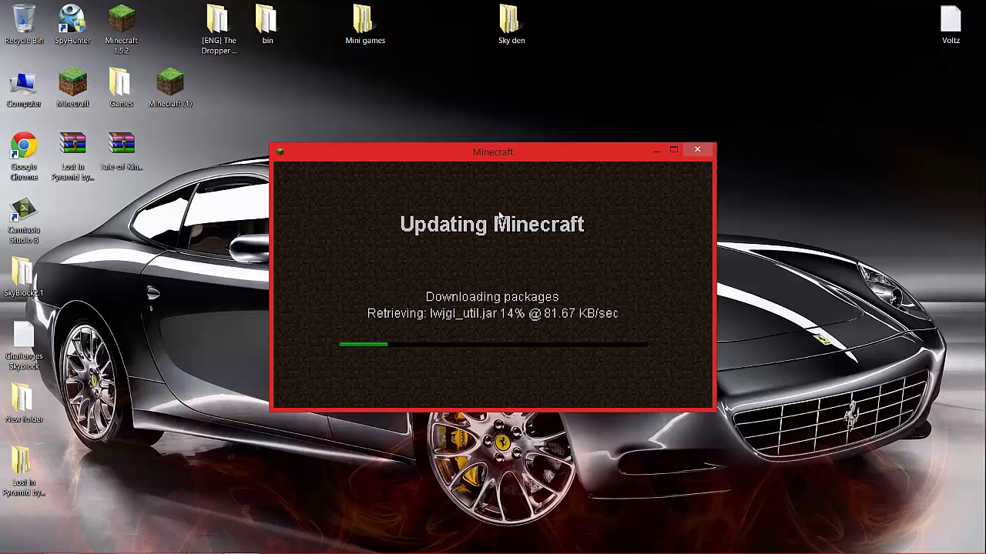
# While the game updates, check the .minecraft folder, then close Chrome from its taskbar icon
pyautogui.moveTo(511, 162)
pyautogui.mouseDown()
pyautogui.moveTo(516, 172)
pyautogui.moveTo(530, 150)
pyautogui.mouseUp()
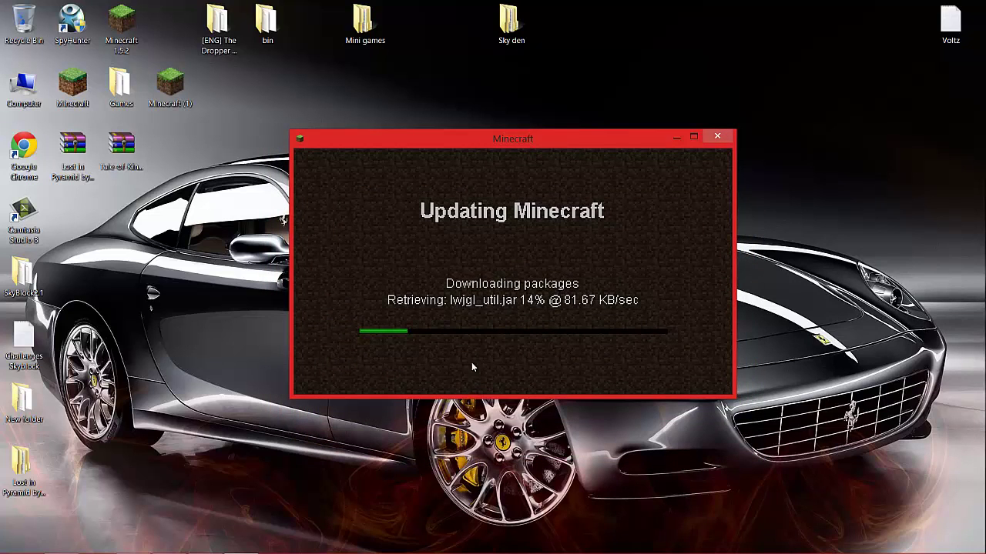
pyautogui.moveTo(332, 553)
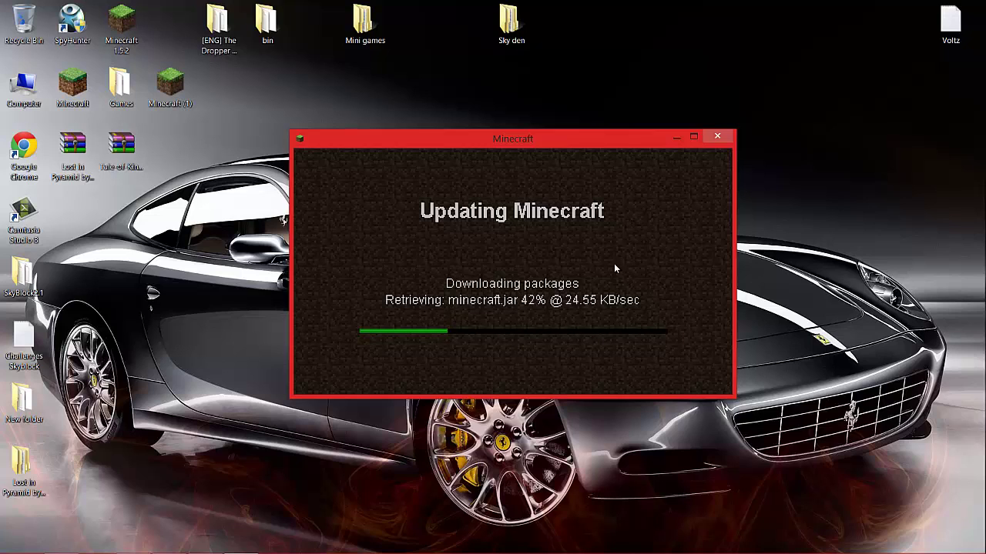
pyautogui.click(77, 543)
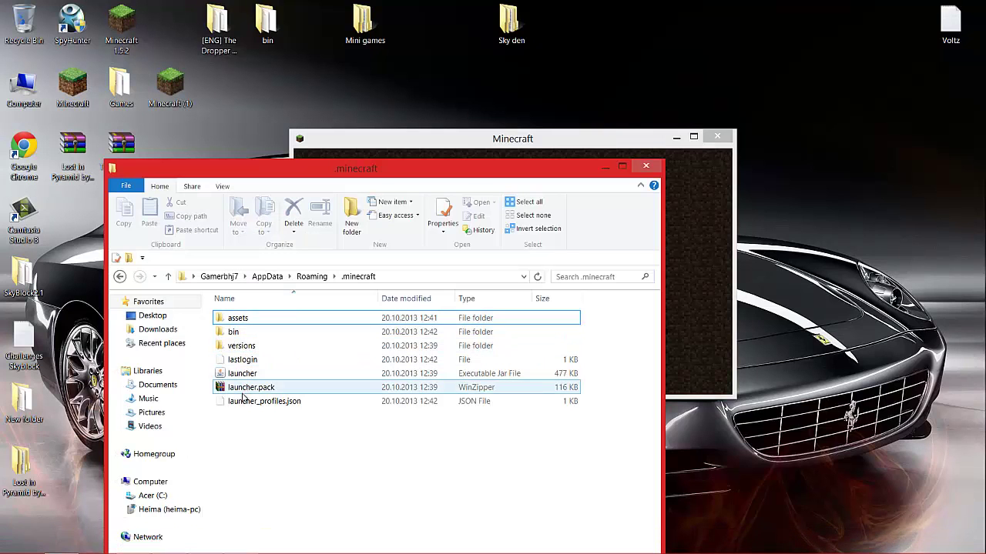
pyautogui.click(643, 167)
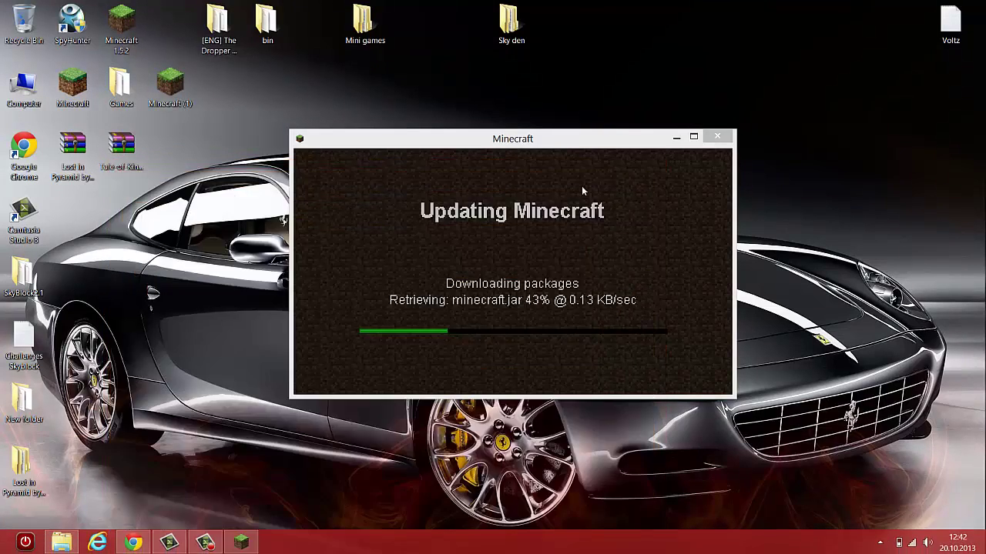
pyautogui.rightClick(140, 543)
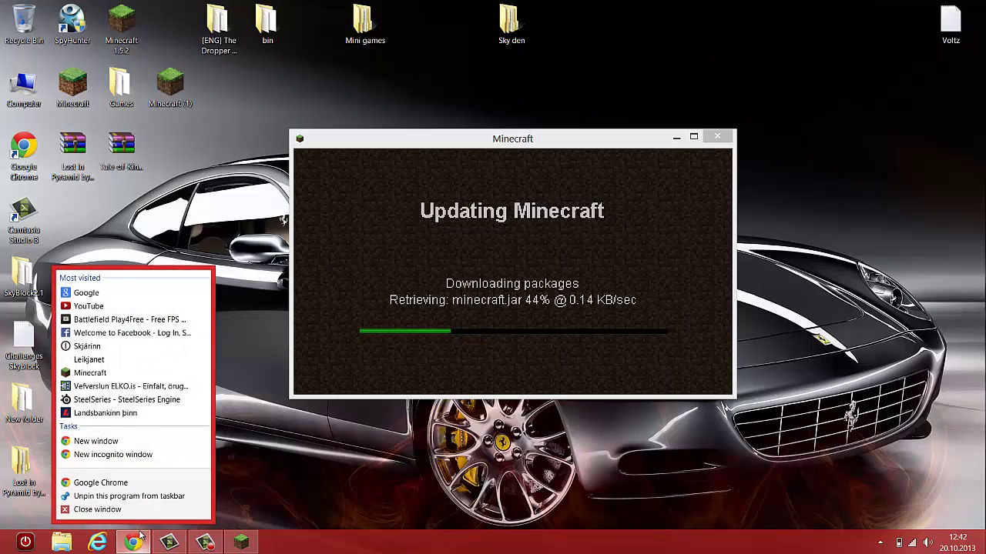
pyautogui.click(119, 508)
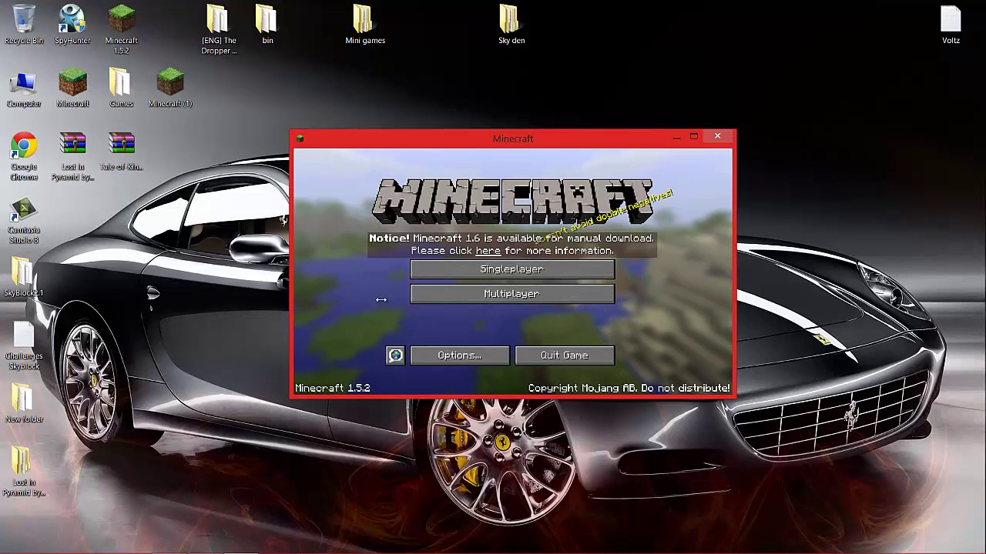
pyautogui.click(462, 271)
pyautogui.click(534, 348)
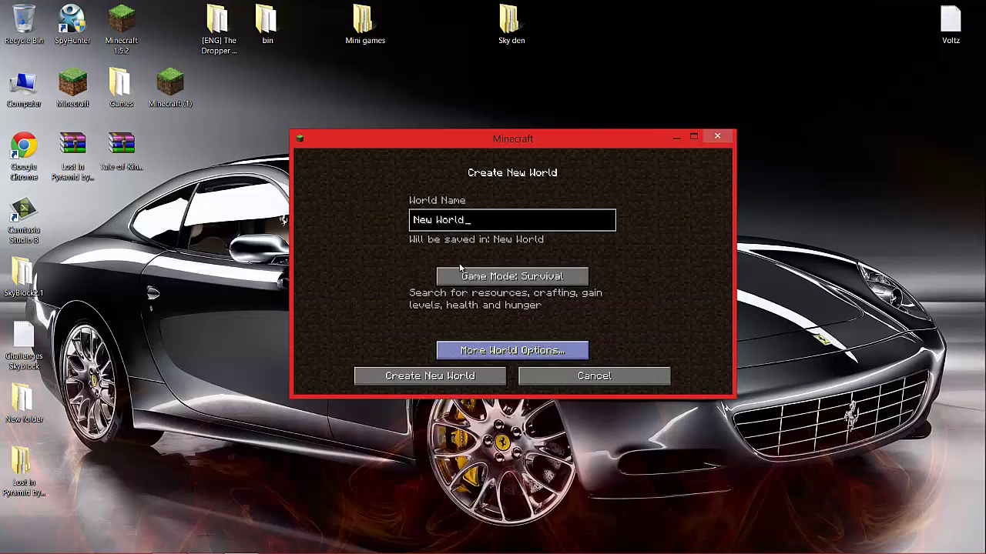
pyautogui.click(508, 349)
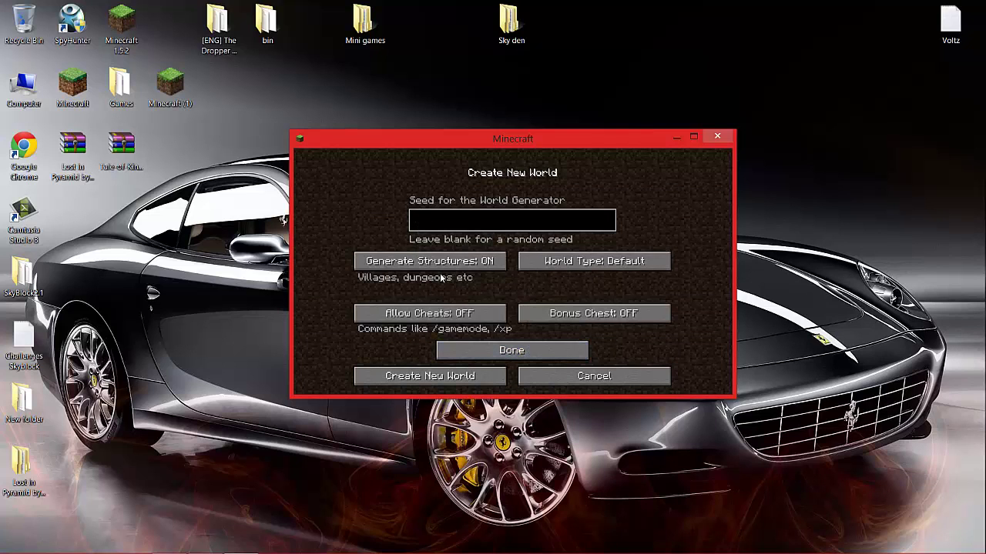
pyautogui.write('1548265453')
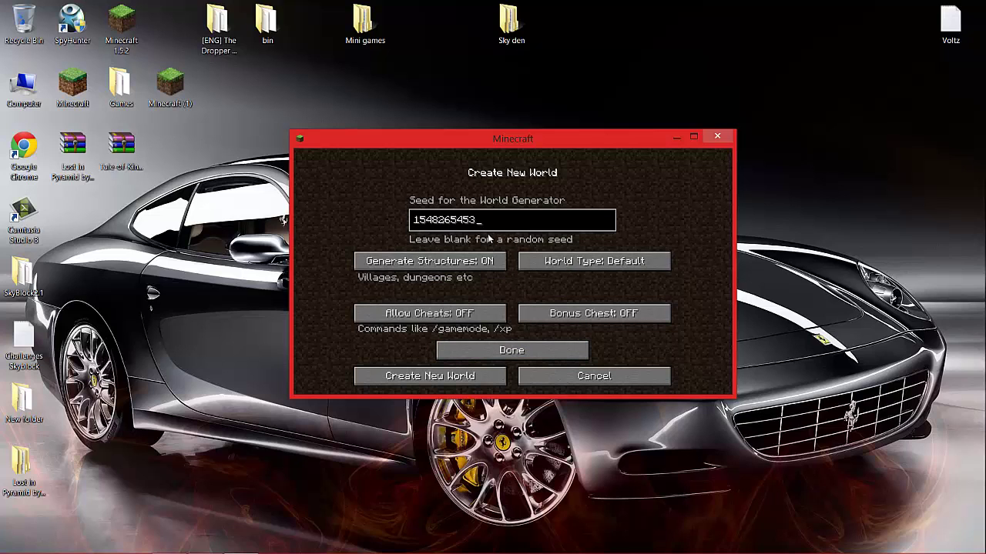
pyautogui.click(466, 314)
pyautogui.click(562, 315)
# Set the game mode to Creative and create the world
pyautogui.click(553, 353)
pyautogui.click(516, 278)
pyautogui.click(516, 279)
pyautogui.click(459, 377)
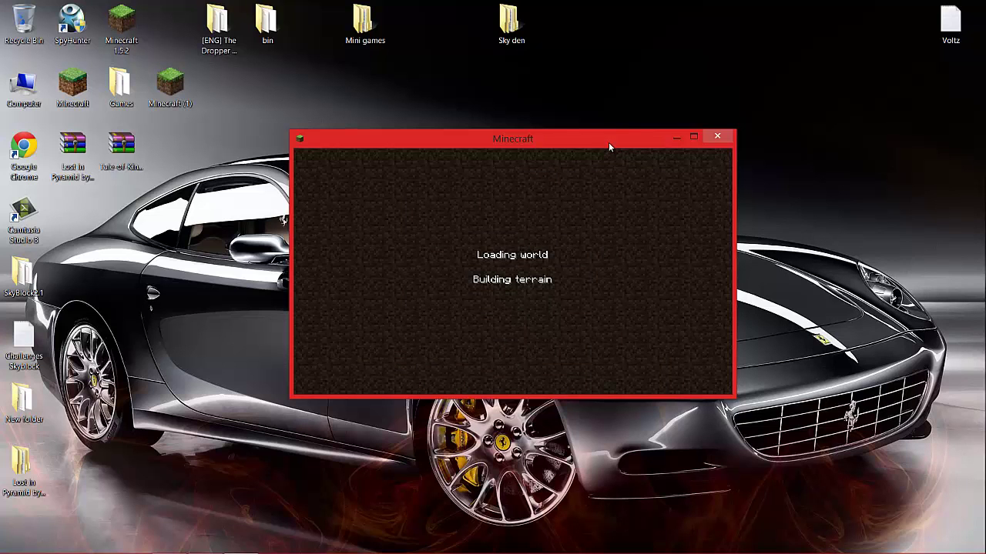
# Move the game window to the top, maximize it, and resume play
pyautogui.moveTo(608, 143)
pyautogui.mouseDown()
pyautogui.moveTo(630, 162)
pyautogui.moveTo(613, 111)
pyautogui.moveTo(631, 6)
pyautogui.mouseUp()
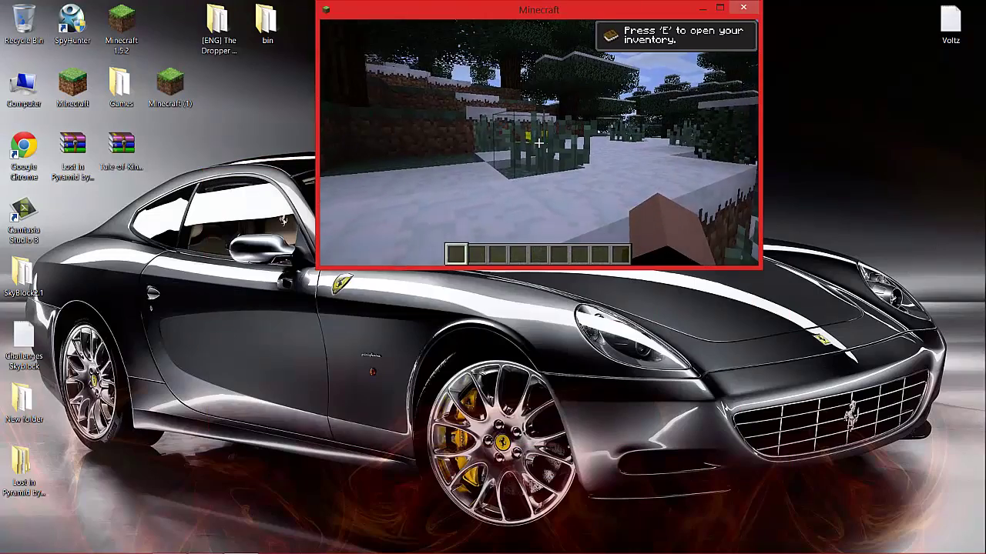
pyautogui.press('Escape')
pyautogui.doubleClick(550, 4)
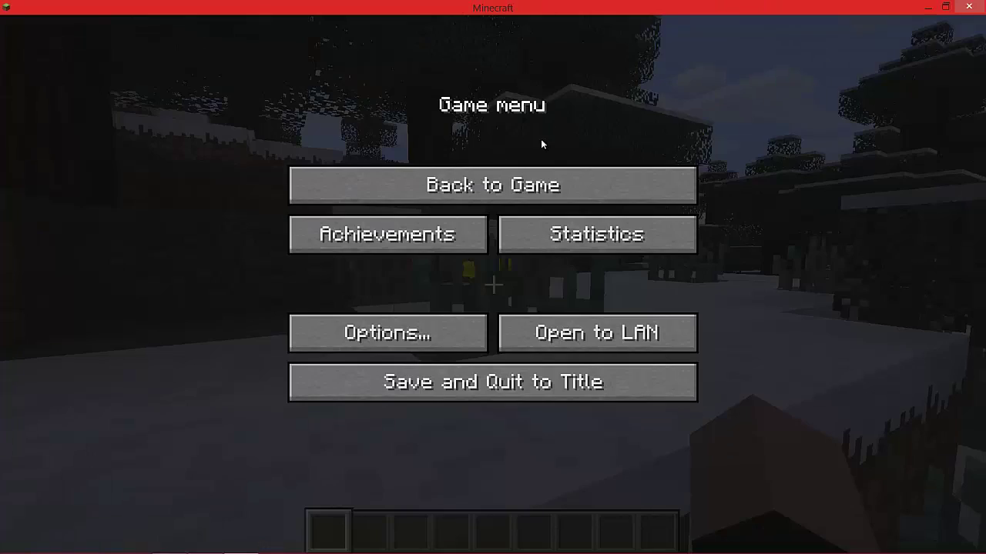
pyautogui.click(548, 170)
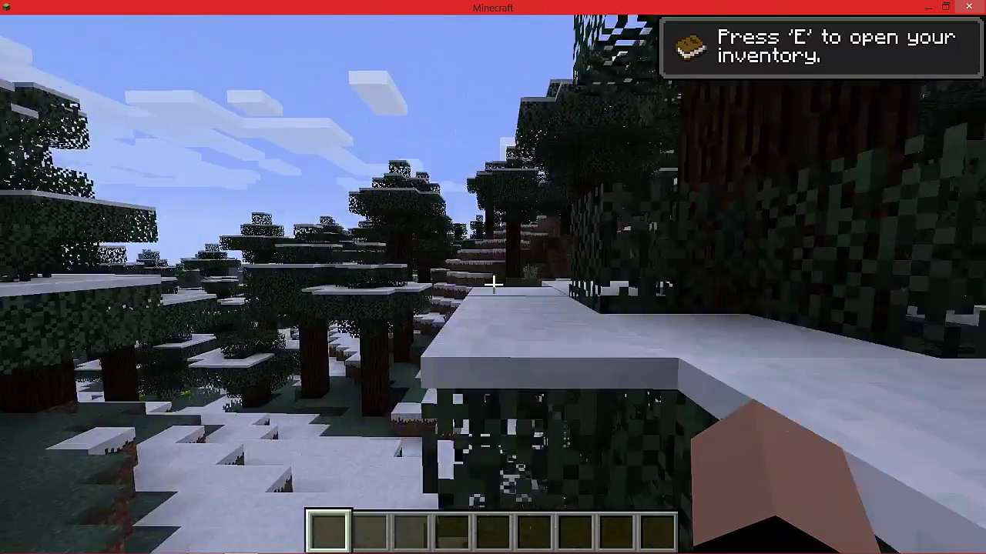
# Set the game difficulty to Hard in Options
pyautogui.press('Escape')
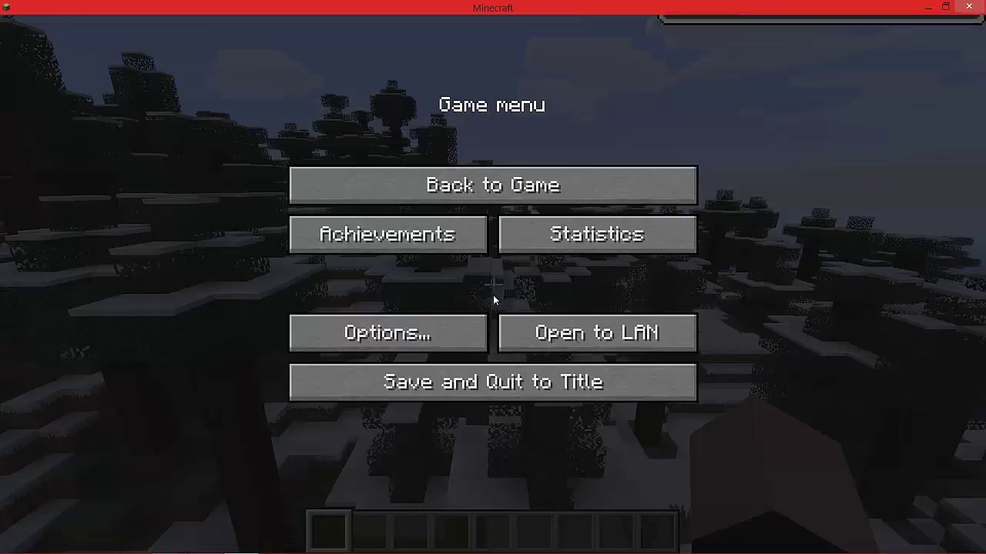
pyautogui.click(474, 324)
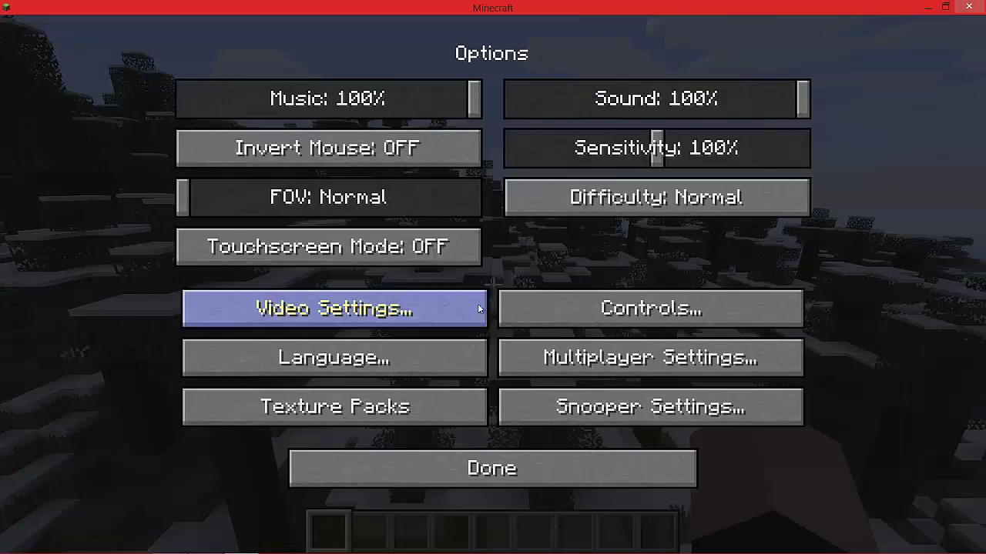
pyautogui.doubleClick(766, 197)
pyautogui.click(759, 206)
pyautogui.doubleClick(738, 207)
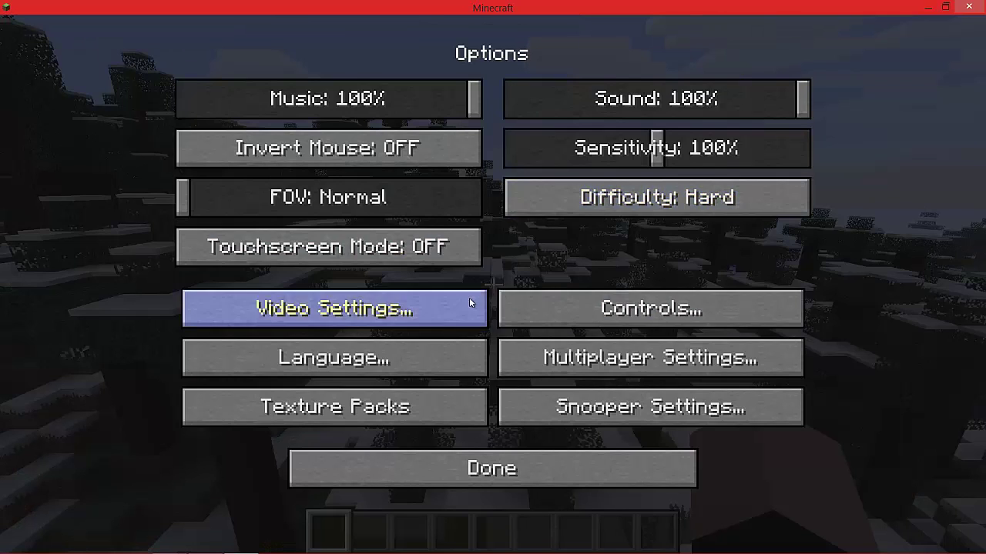
# In Video Settings, set render distance Normal, Fancy graphics and Max FPS performance
pyautogui.click(470, 302)
pyautogui.click(654, 81)
pyautogui.click(391, 97)
pyautogui.click(413, 66)
pyautogui.click(637, 123)
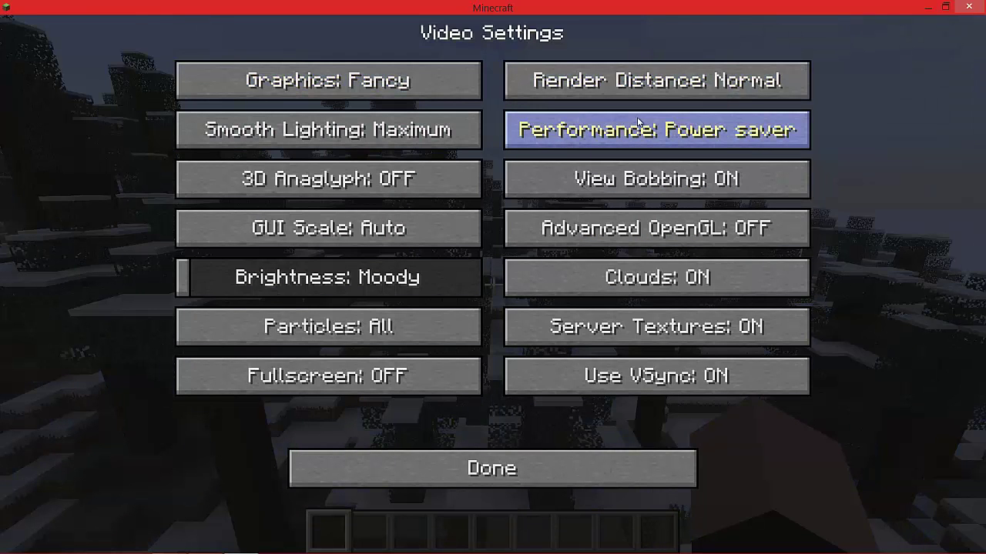
pyautogui.click(639, 121)
# Set brightness to Bright, GUI scale Normal, Advanced OpenGL on and VSync off
pyautogui.moveTo(374, 281); pyautogui.dragTo(697, 276)
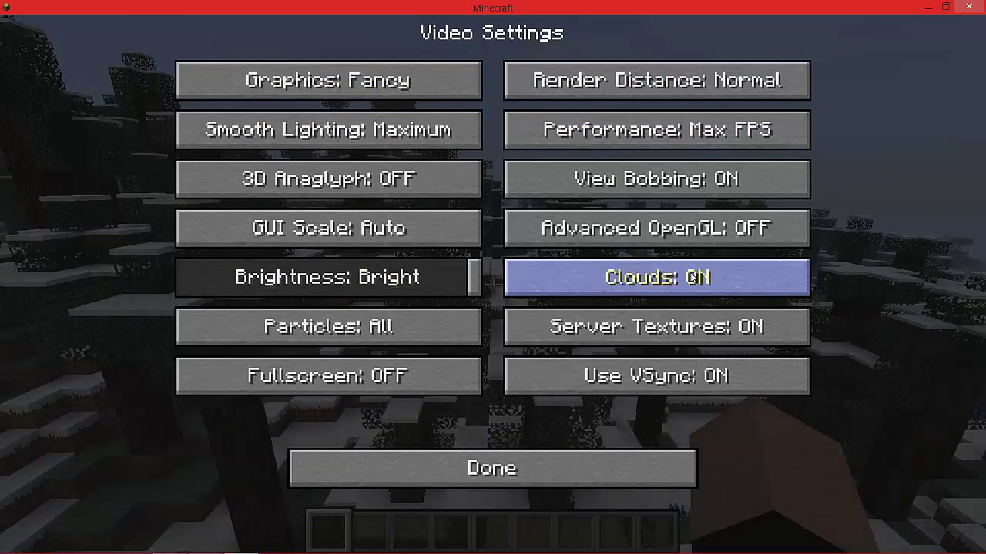
pyautogui.click(277, 237)
pyautogui.click(457, 125)
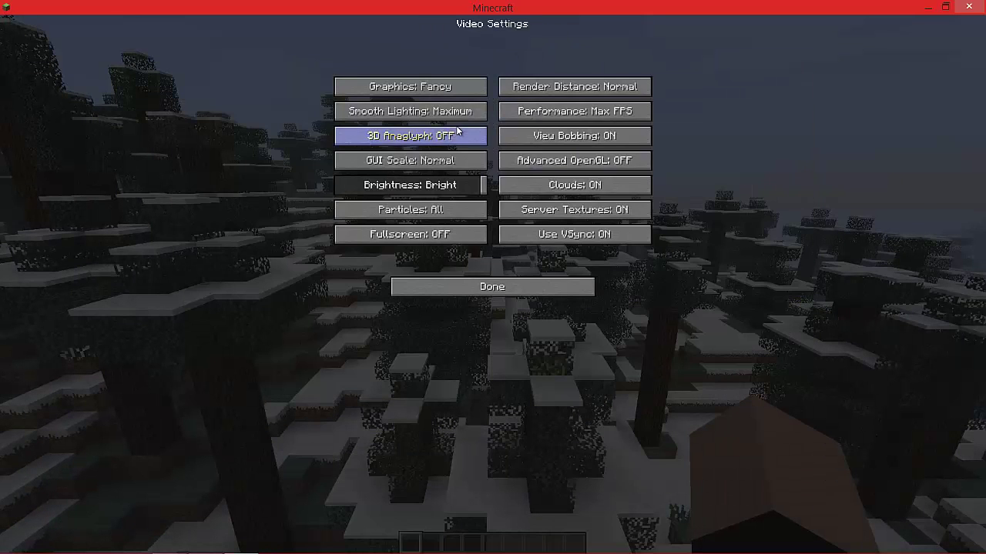
pyautogui.click(583, 160)
pyautogui.click(583, 234)
# Resume play and fly above the snowy forest toward the lake
pyautogui.press('Escape')
pyautogui.press('space')
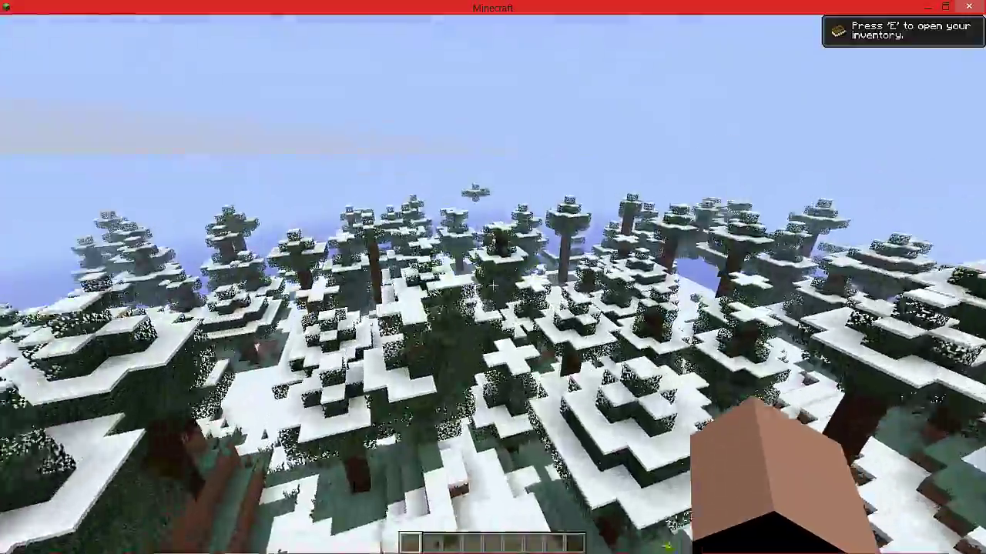
pyautogui.press('w')
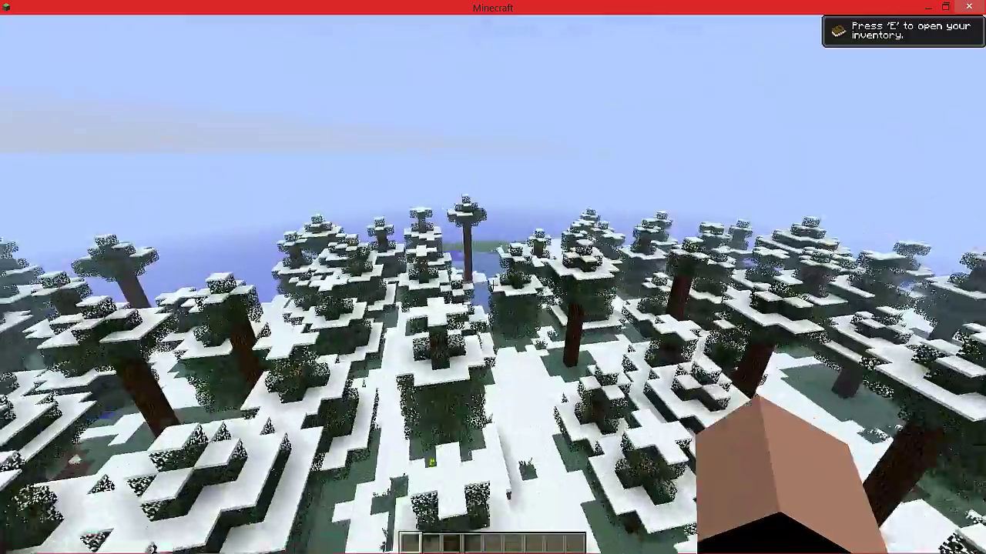
pyautogui.press('w')
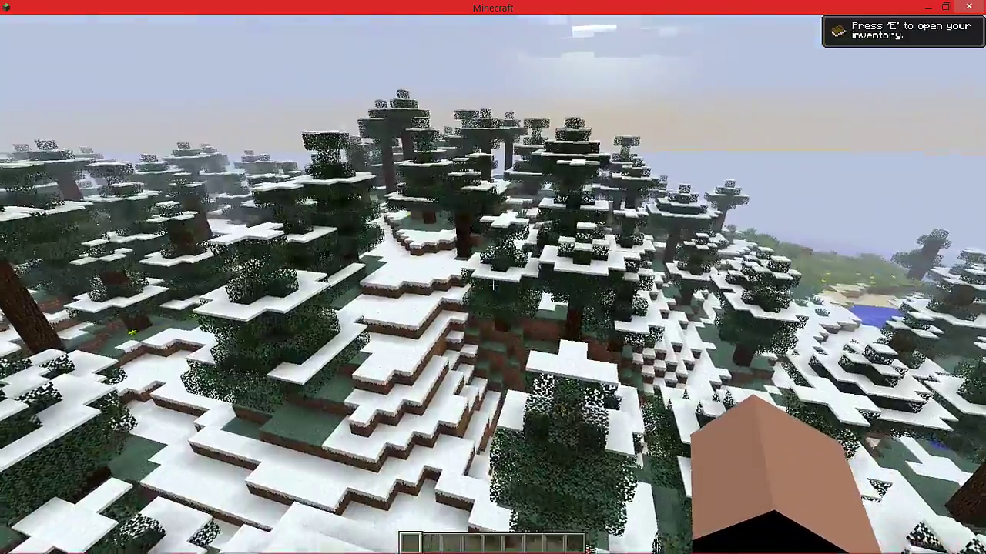
pyautogui.press('w')
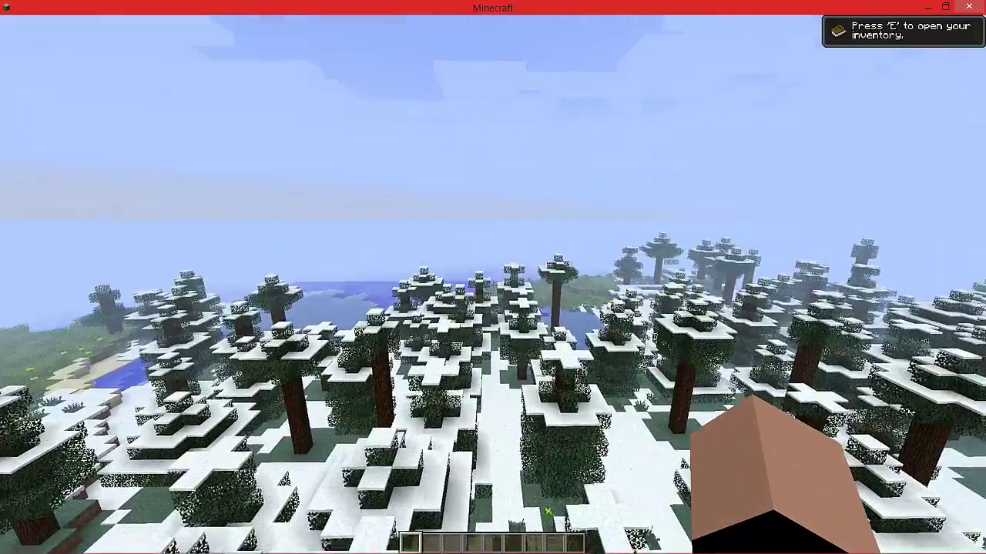
pyautogui.press('w')
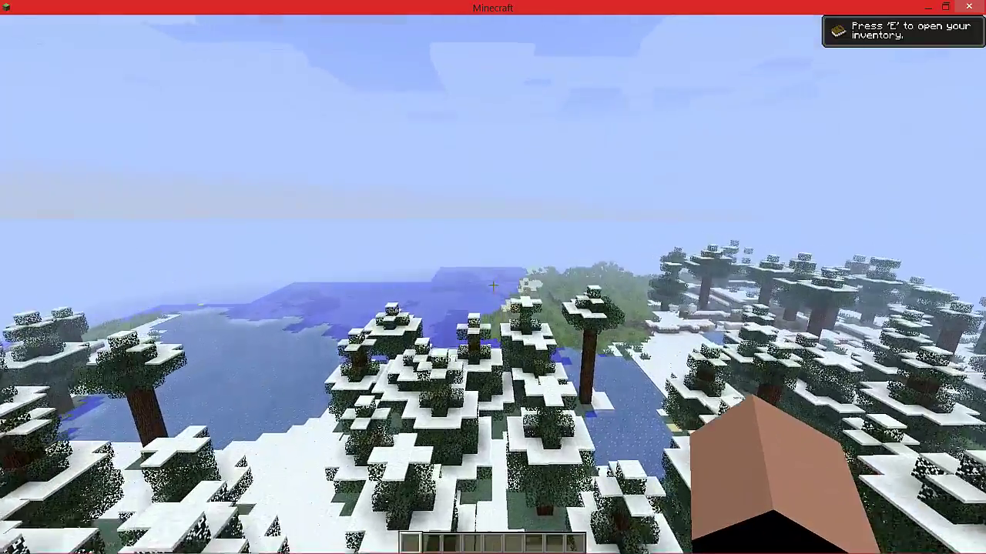
# Return to Video Settings through the pause menu's Options
pyautogui.press('Escape')
pyautogui.click(440, 239)
pyautogui.click(445, 210)
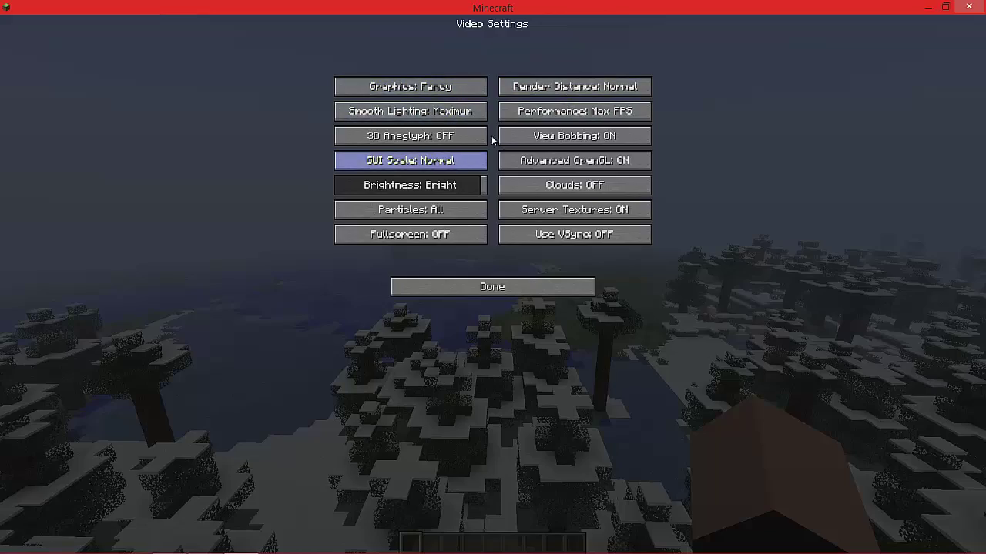
# Resume play, show the F3 debug overlay, and fly forward over the plains
pyautogui.press('Escape')
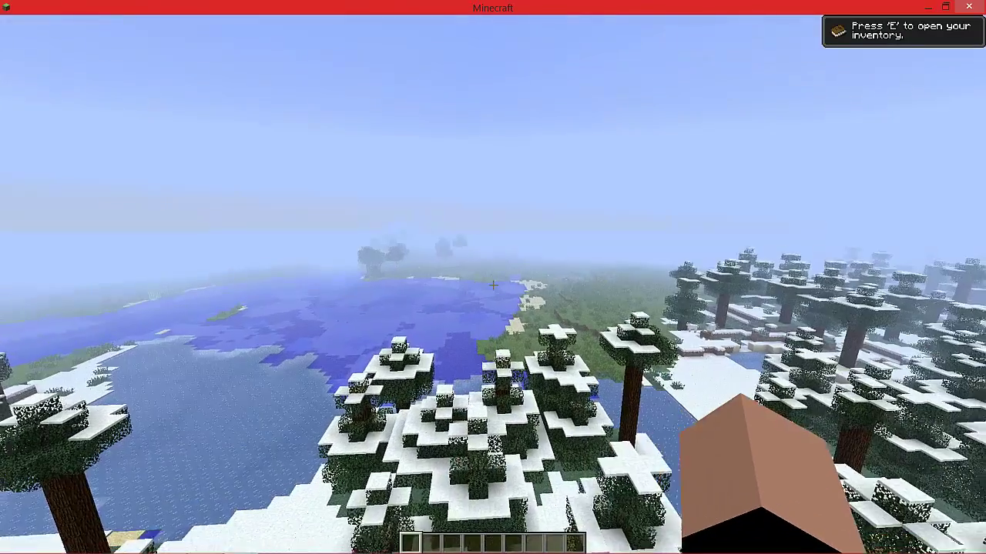
pyautogui.press('F3')
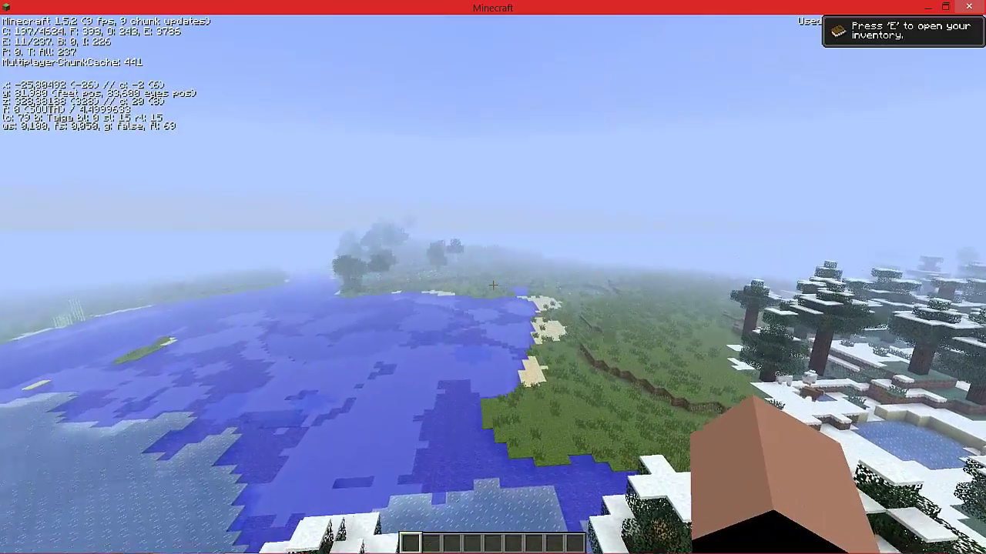
pyautogui.press('w')
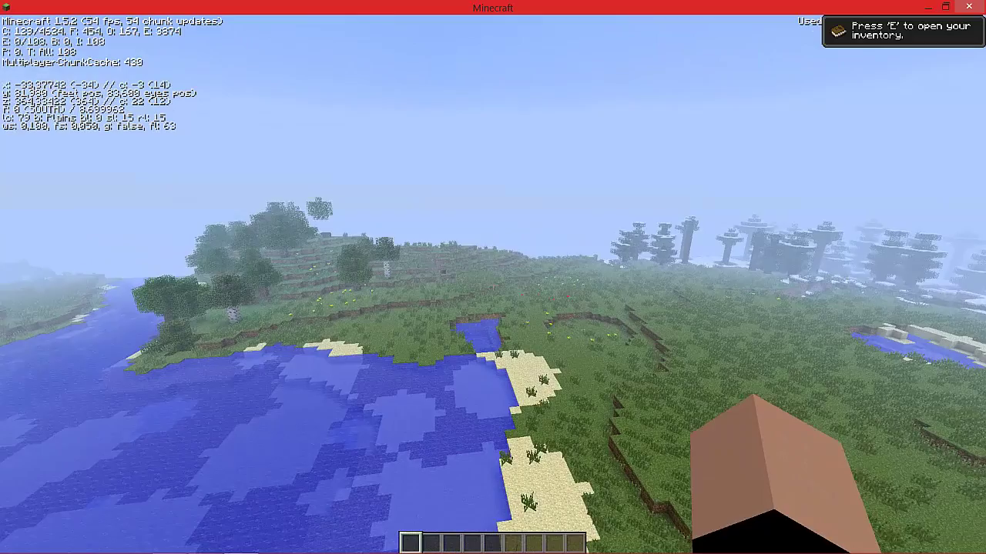
# Turn Smooth Lighting off in Video Settings and return to the game
pyautogui.press('Escape')
pyautogui.click(466, 245)
pyautogui.click(443, 204)
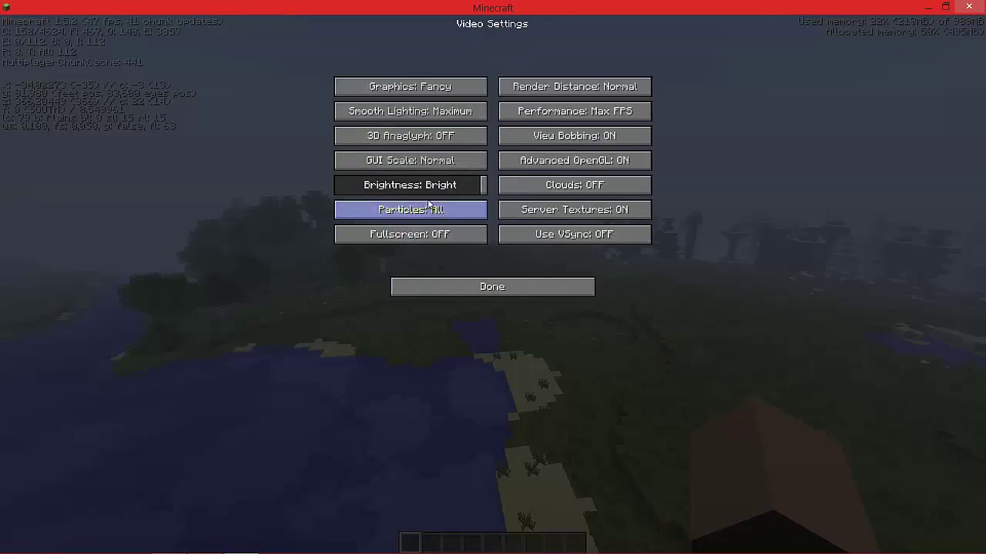
pyautogui.click(442, 112)
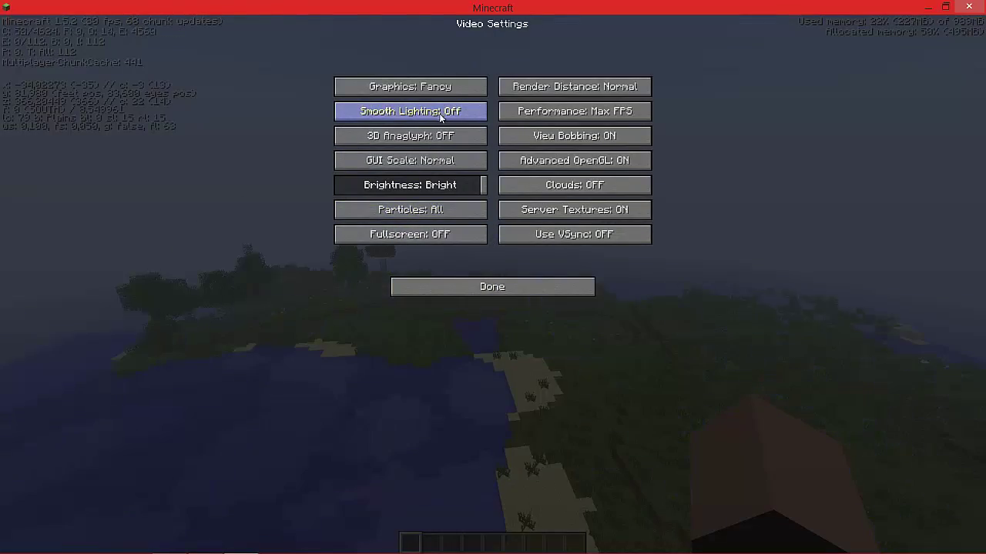
pyautogui.press('Escape')
# Land on the plains and turn View Bobbing OFF in Video Settings
pyautogui.press('w')
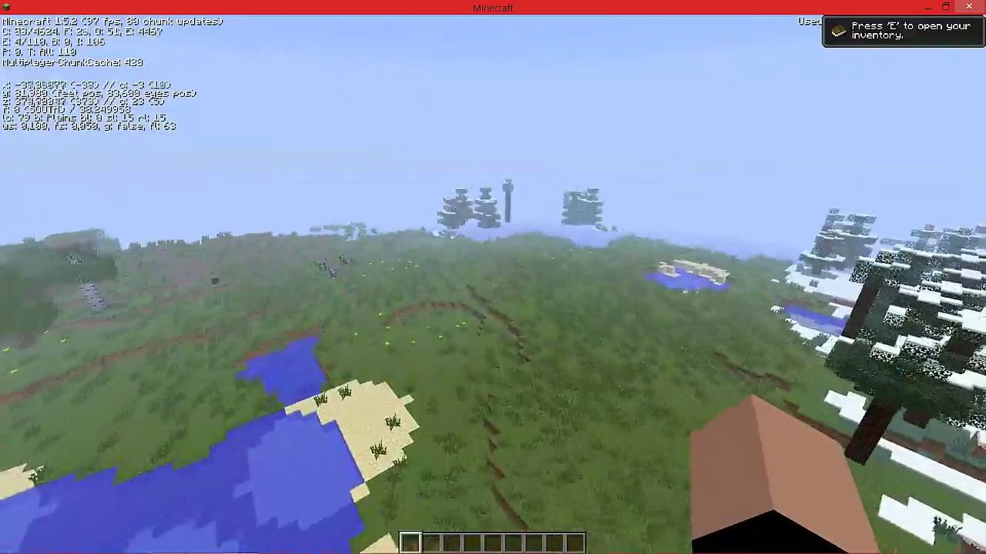
pyautogui.press('w')
pyautogui.press('w')
pyautogui.press('shift')
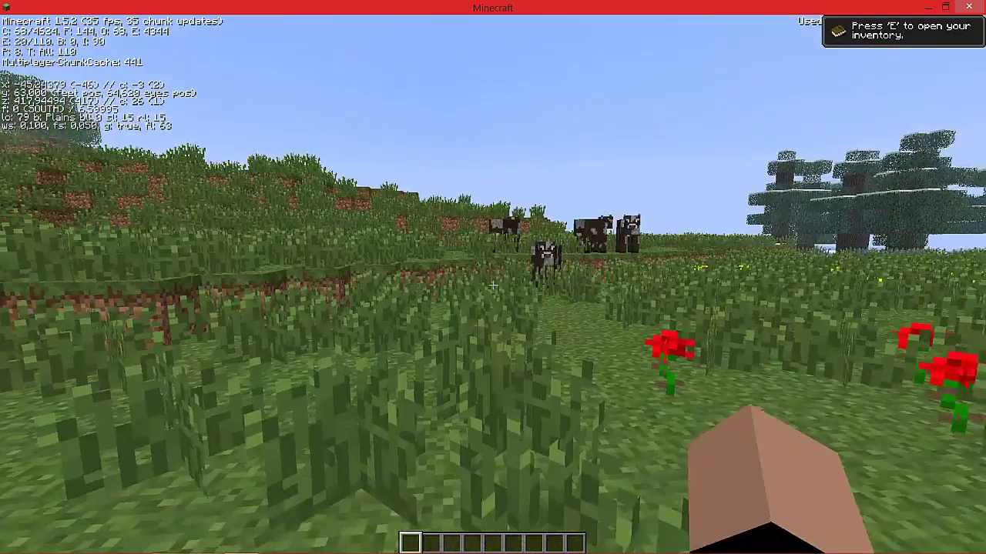
pyautogui.press('w')
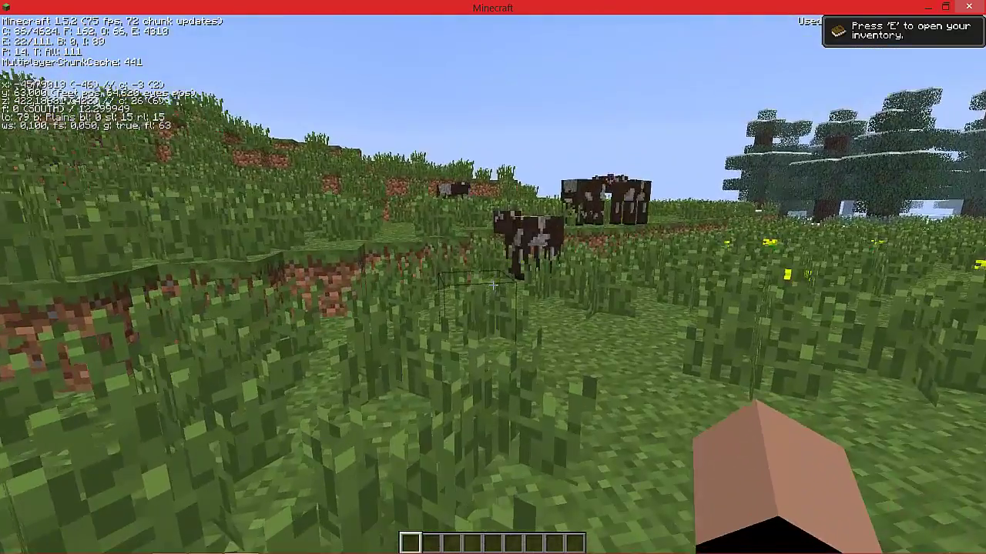
pyautogui.press('Escape')
pyautogui.click(479, 243)
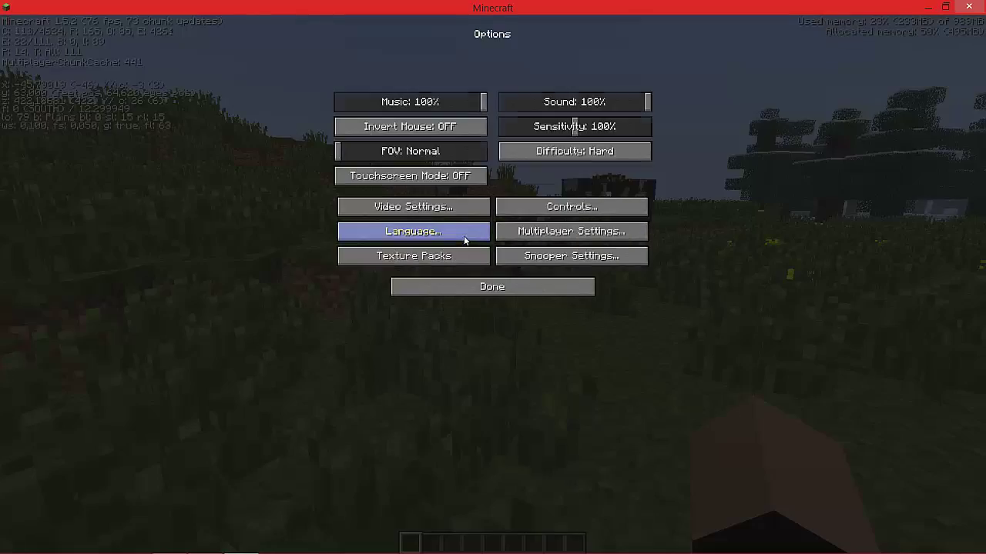
pyautogui.click(459, 208)
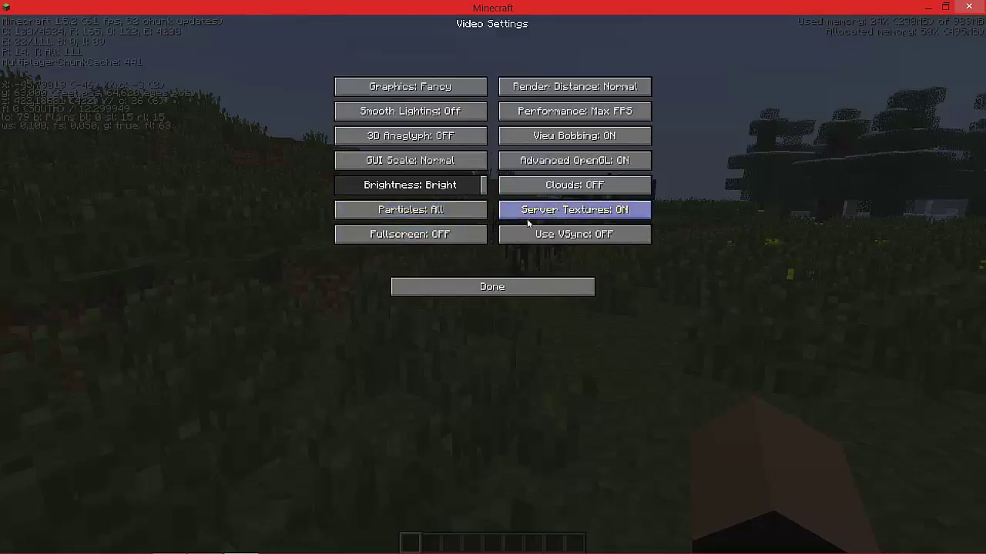
pyautogui.click(570, 139)
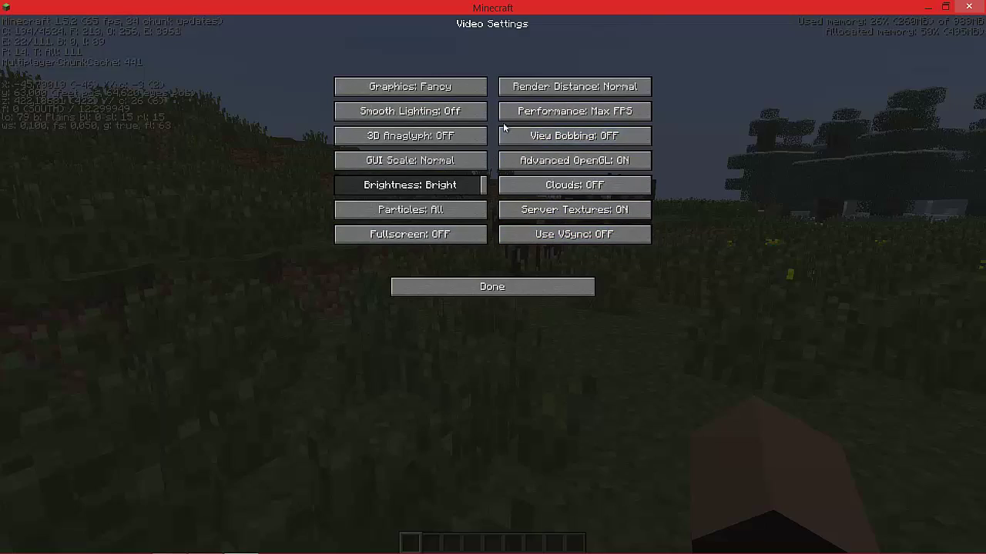
pyautogui.press('Escape')
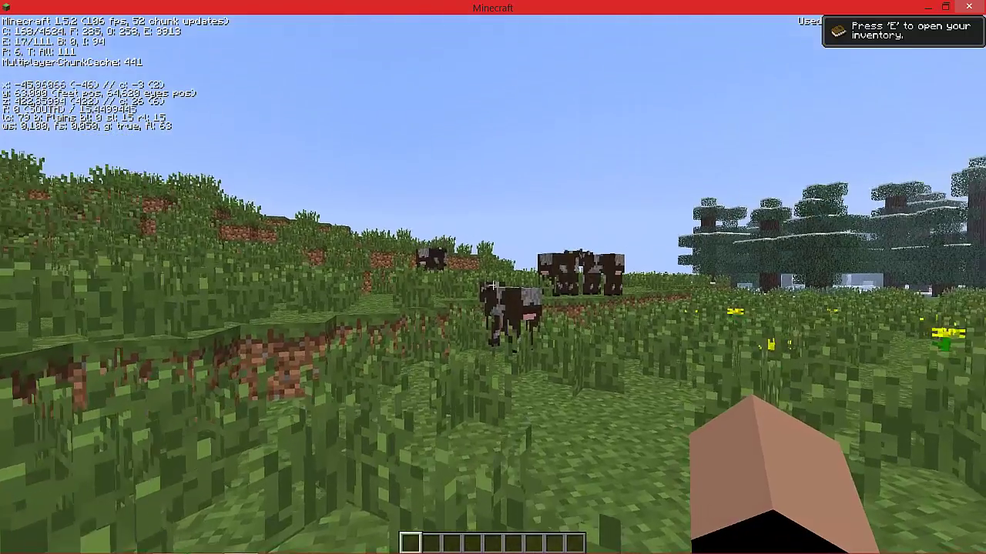
# Walk toward the cows, then save the world, quit to title, and exit the game
pyautogui.press('w')
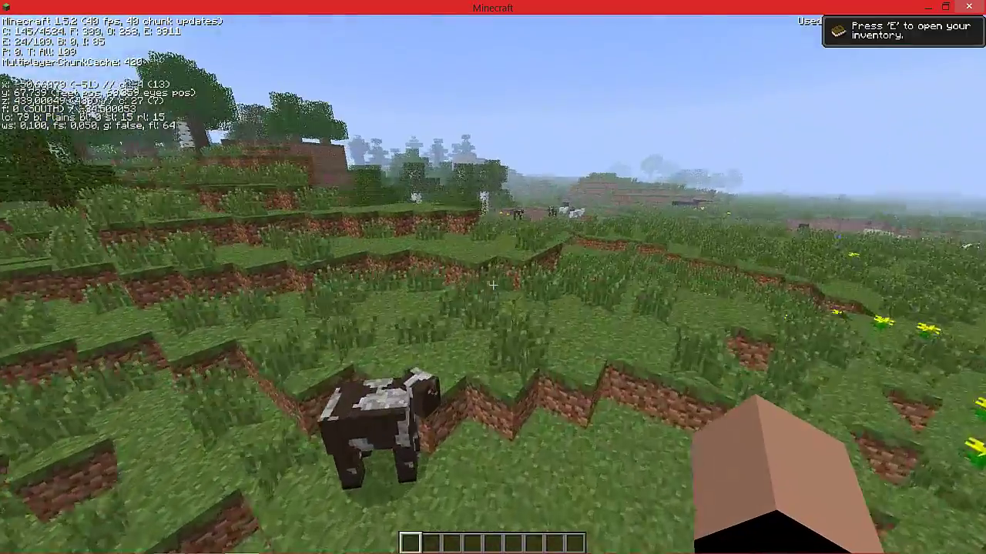
pyautogui.press('w')
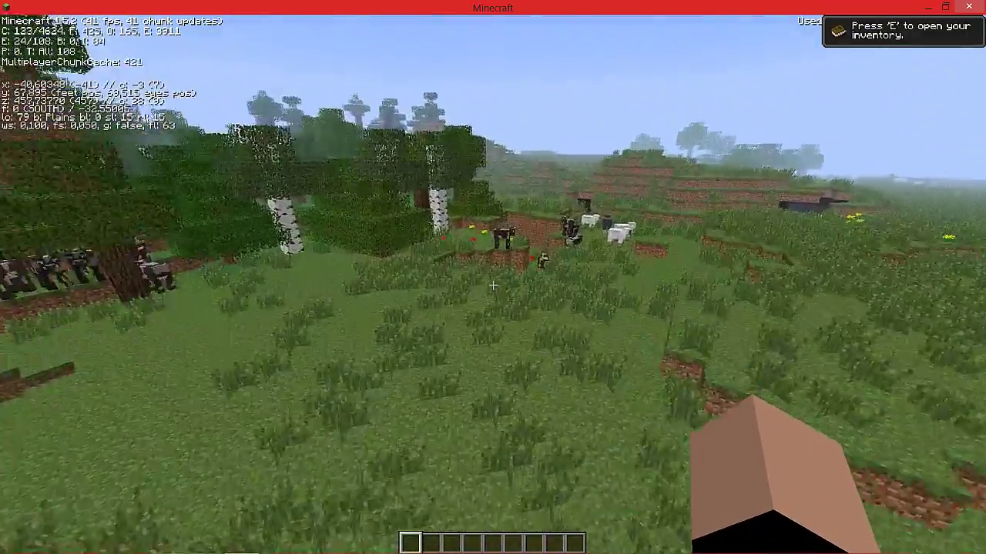
pyautogui.press('w')
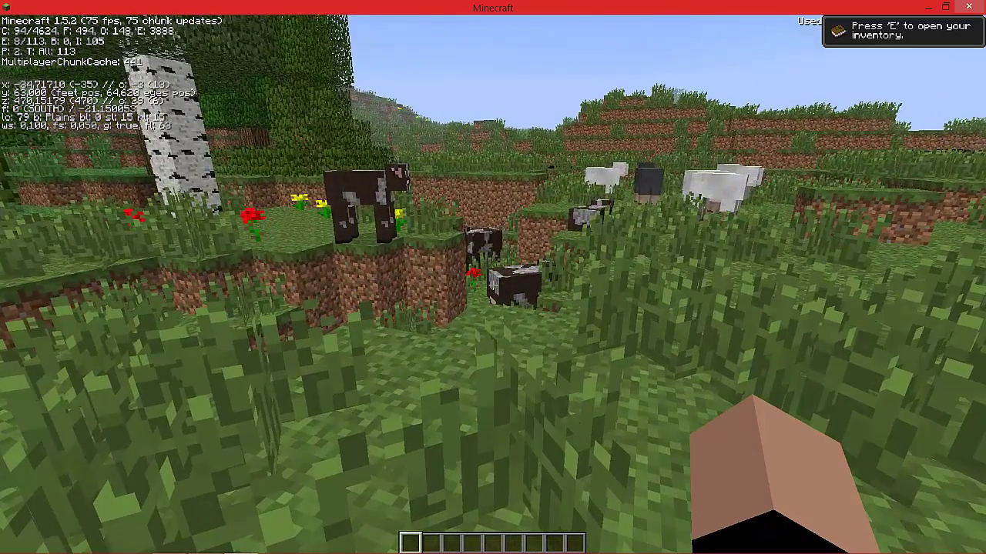
pyautogui.press('Escape')
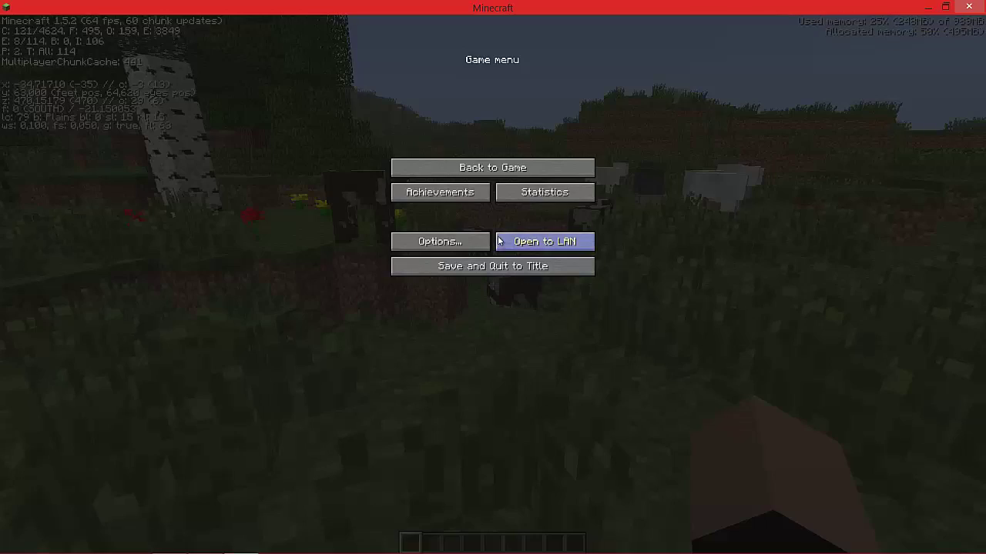
pyautogui.click(543, 241)
pyautogui.click(576, 536)
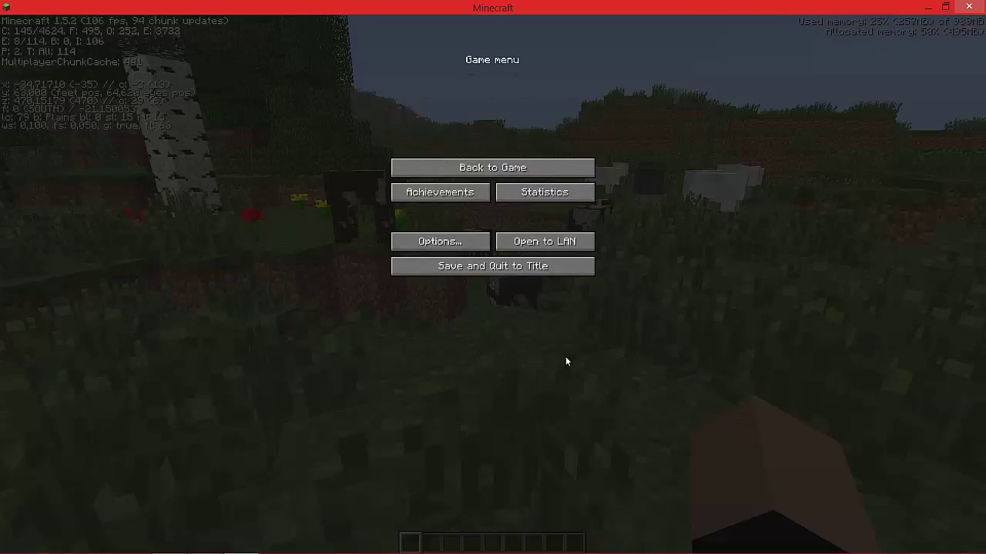
pyautogui.click(566, 264)
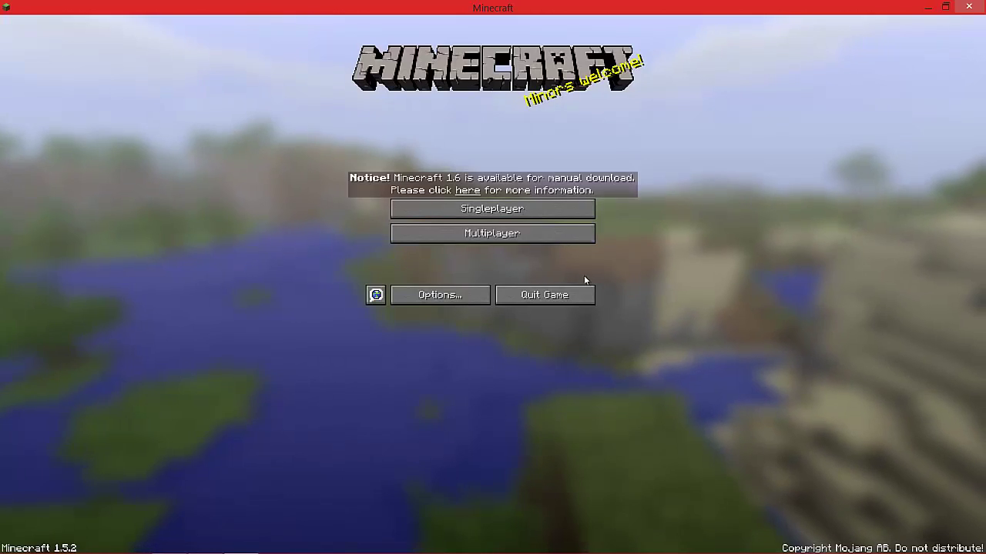
pyautogui.click(551, 294)
# Start the Minecraft Launcher from its desktop icon to run version 1.6.4
pyautogui.doubleClick(72, 85)
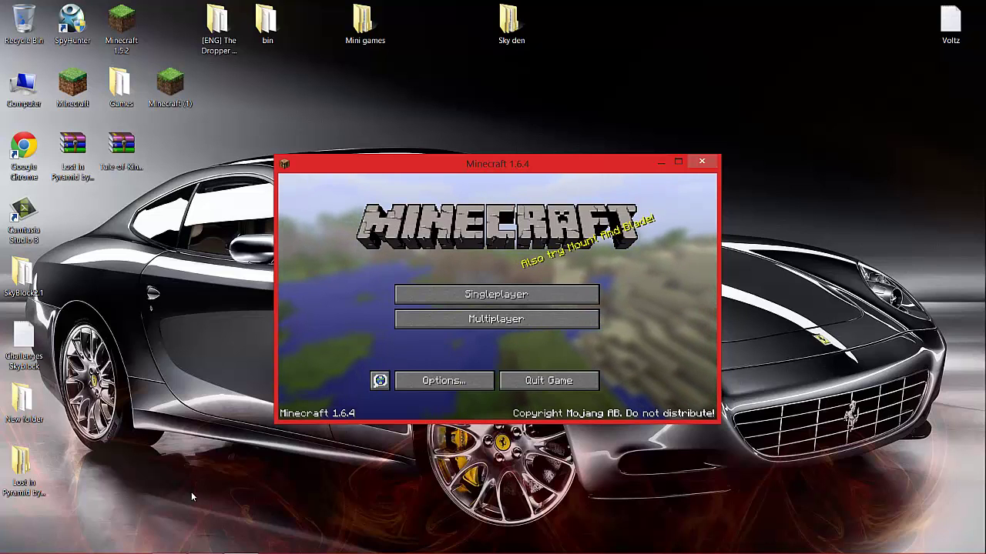
# Load the existing New World singleplayer world in 1.6.4
pyautogui.click(428, 298)
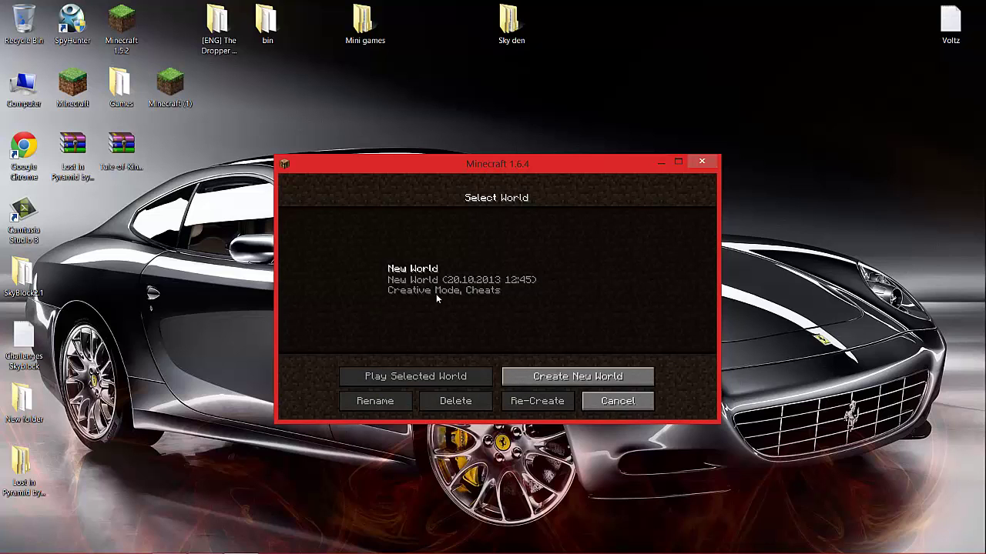
pyautogui.doubleClick(468, 295)
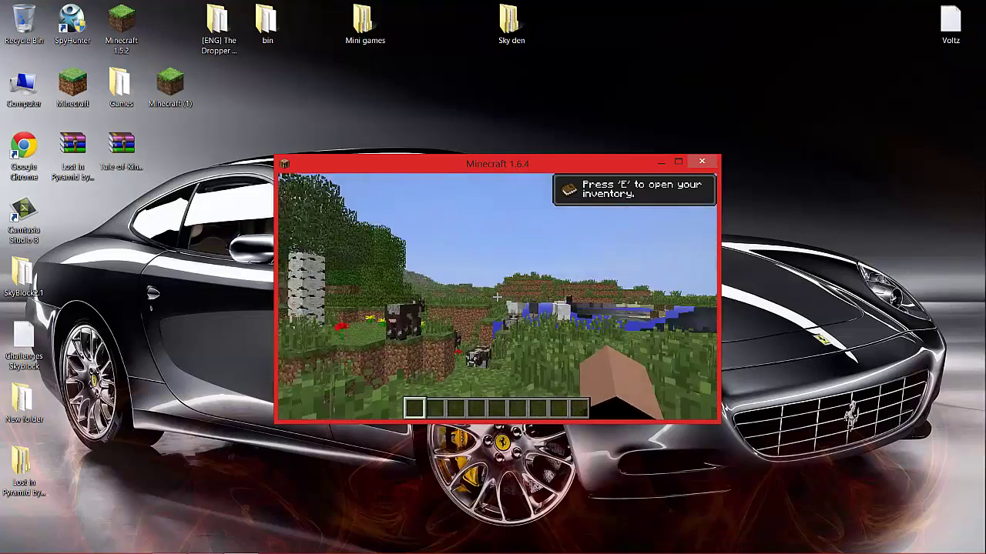
pyautogui.press('Escape')
pyautogui.press('Escape')
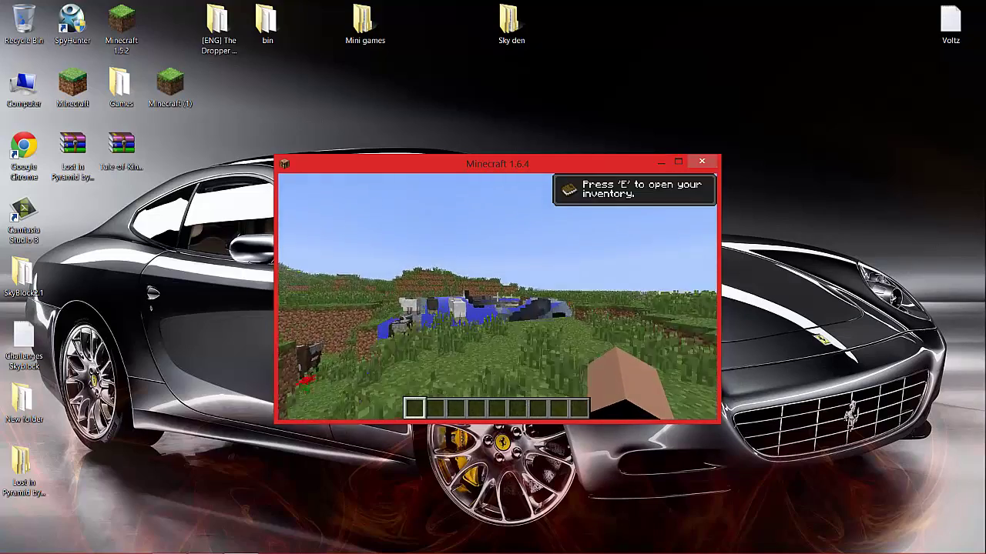
pyautogui.press('Escape')
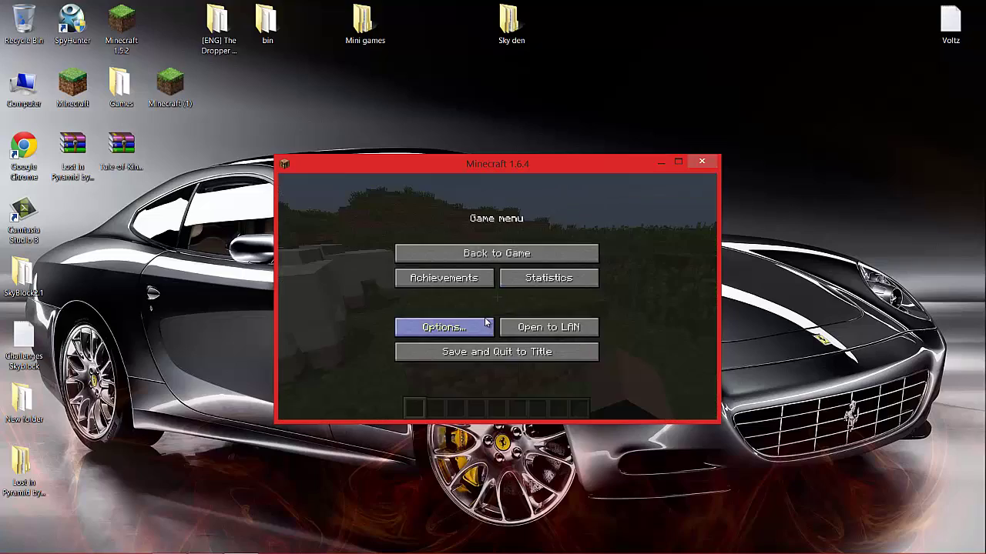
# Bring up Video Settings and maximize the game window
pyautogui.click(486, 324)
pyautogui.click(473, 314)
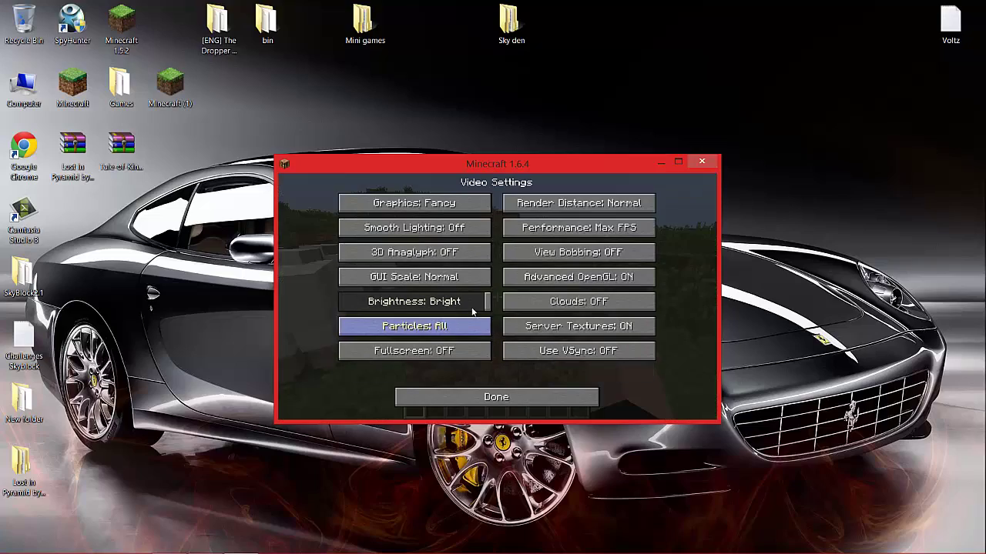
pyautogui.doubleClick(537, 164)
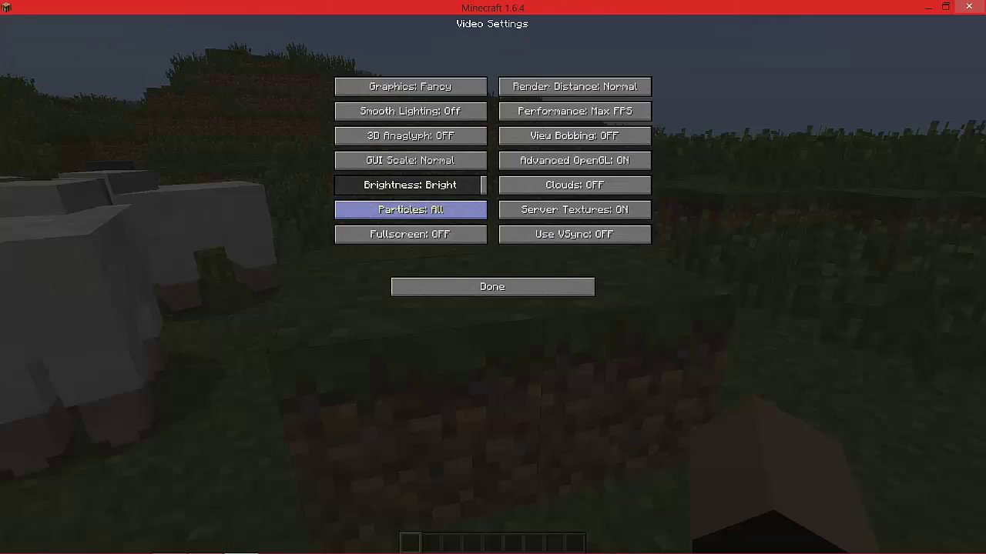
# Walk to the cow in the stone pit and kill it to collect Raw Beef
pyautogui.press('Escape')
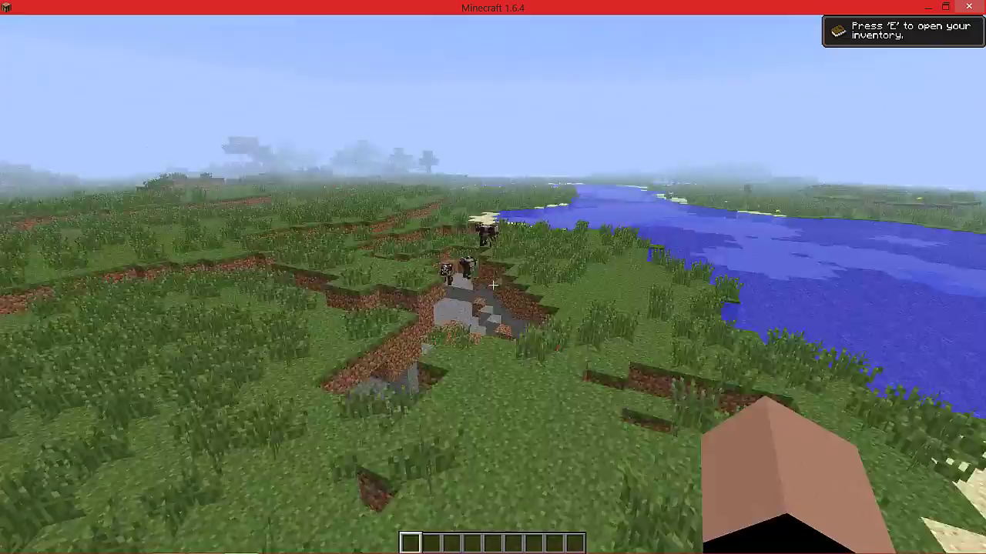
pyautogui.press('w')
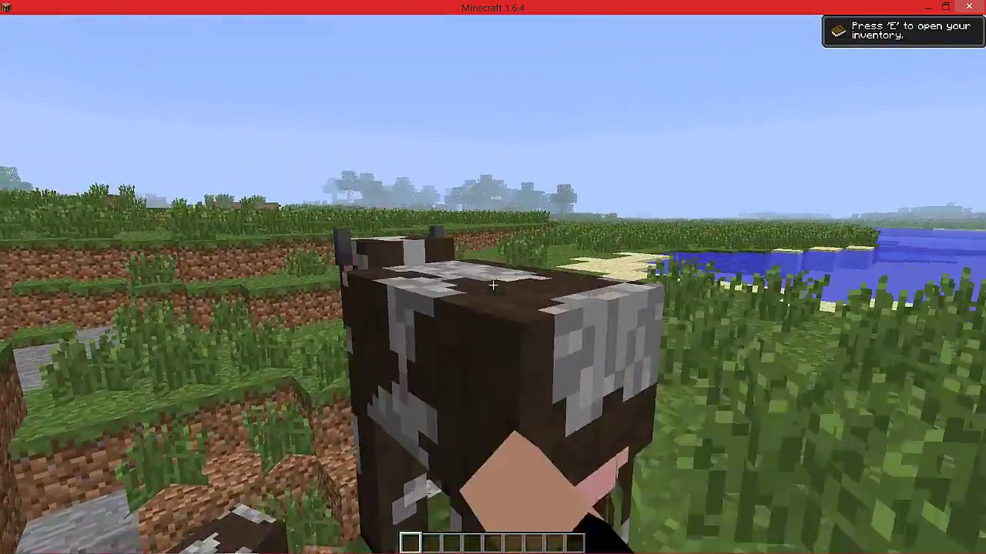
pyautogui.click(493, 285)
pyautogui.click(493, 285)
pyautogui.click(493, 285)
pyautogui.click(493, 285)
pyautogui.click(493, 285)
pyautogui.click(493, 285)
pyautogui.click(492, 285)
pyautogui.click(492, 285)
pyautogui.click(492, 285)
pyautogui.click(492, 285)
pyautogui.click(492, 285)
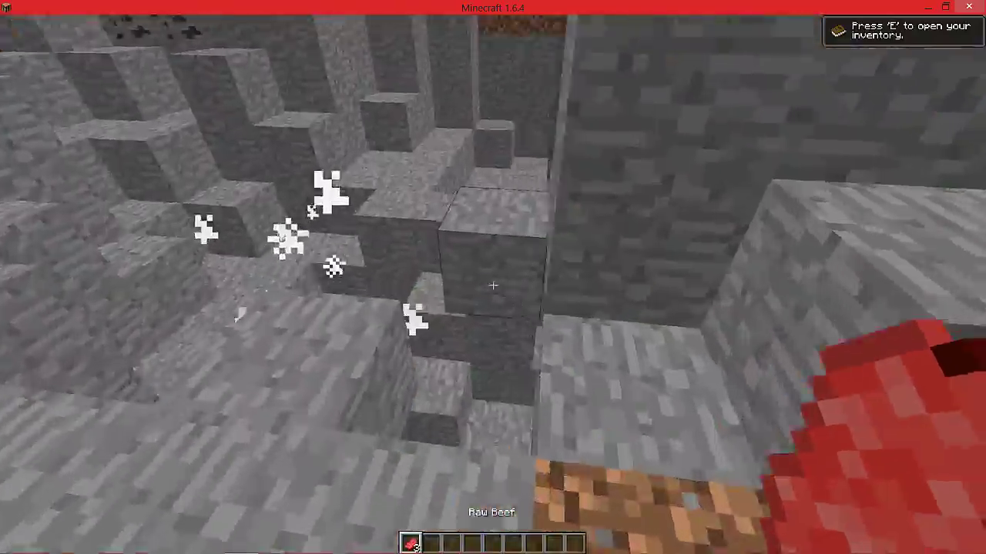
# Climb out toward the sandy pond, check the inventory, and pause the game
pyautogui.press('w')
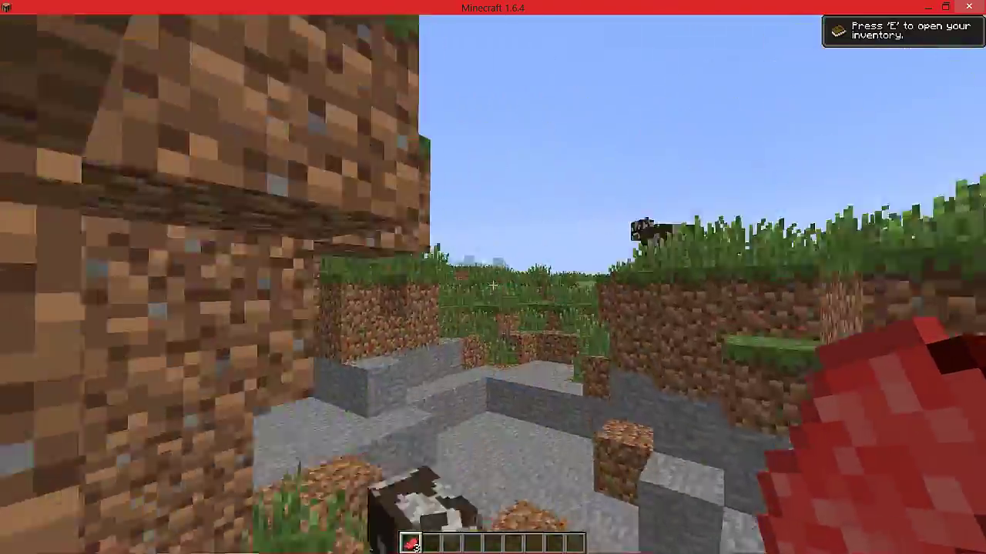
pyautogui.press('w')
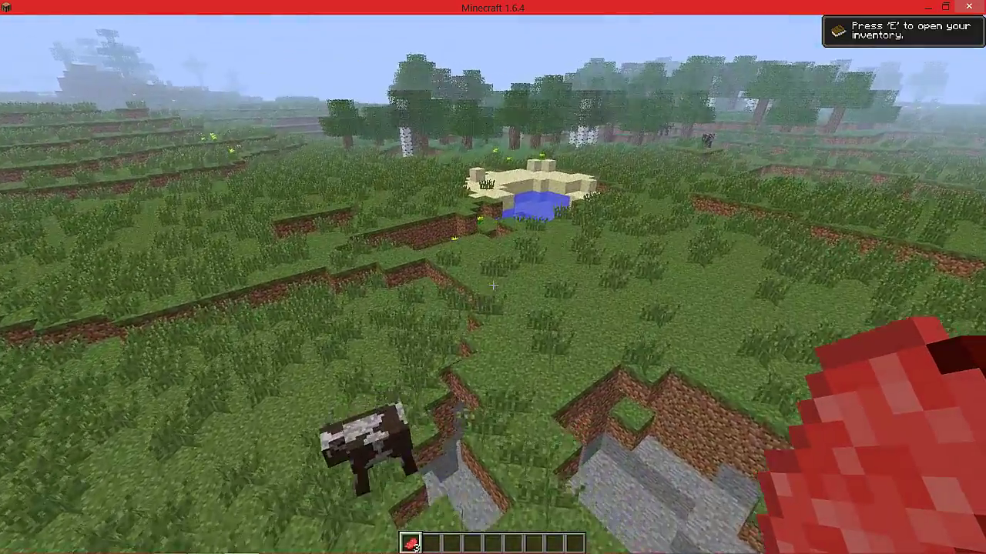
pyautogui.press('e')
pyautogui.press('e')
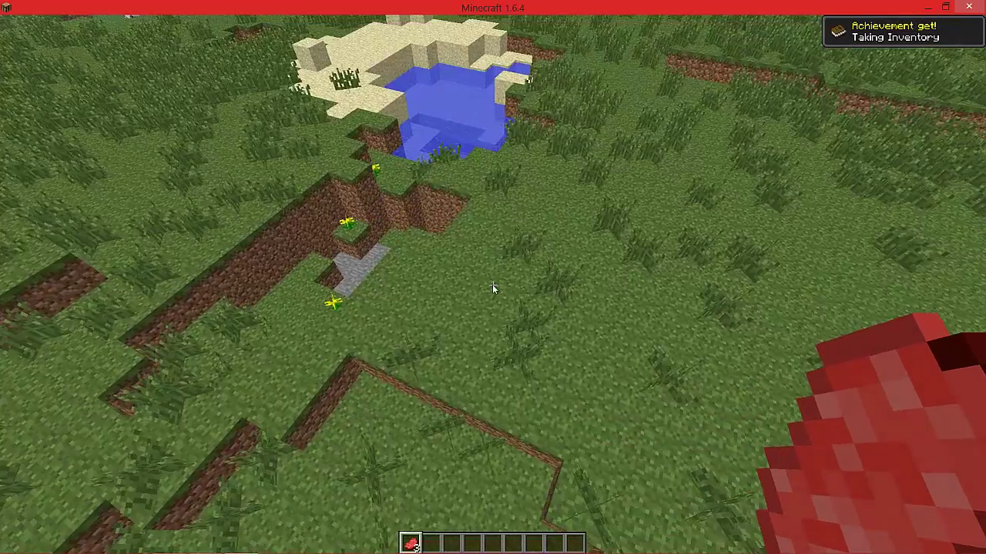
pyautogui.press('Escape')
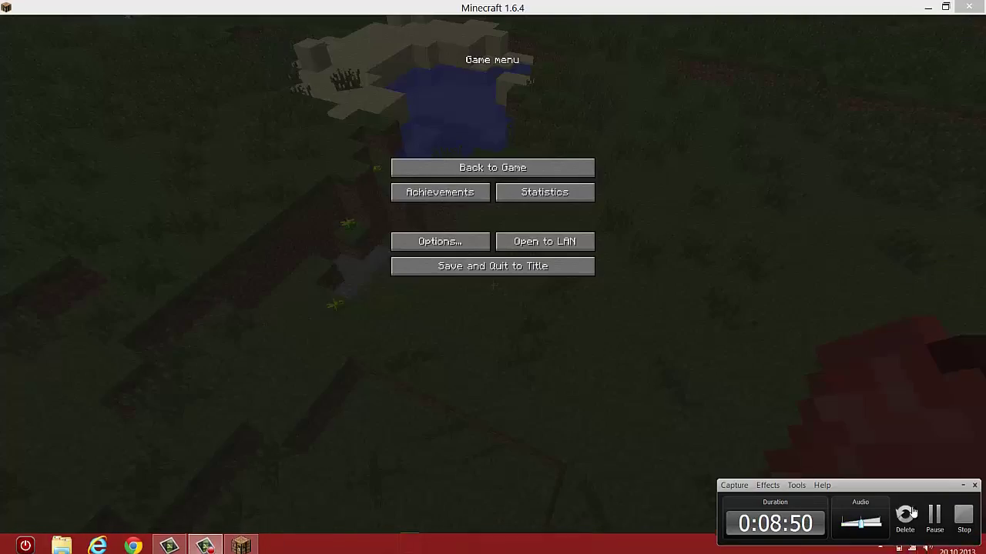